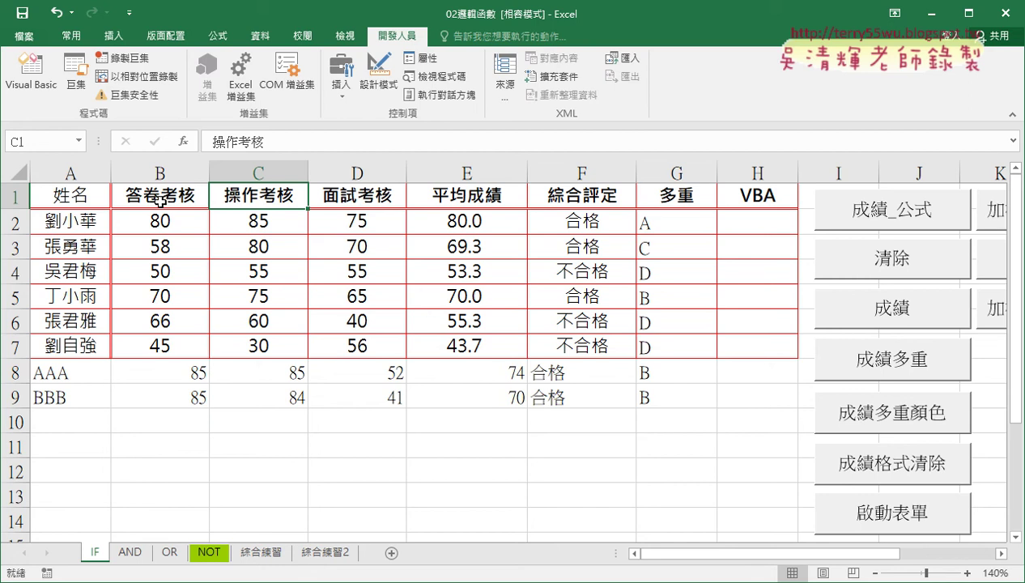
In the VBA editor, select the '2.判斷是否為數字 comment and run UserForm1.
left_click(31, 73)
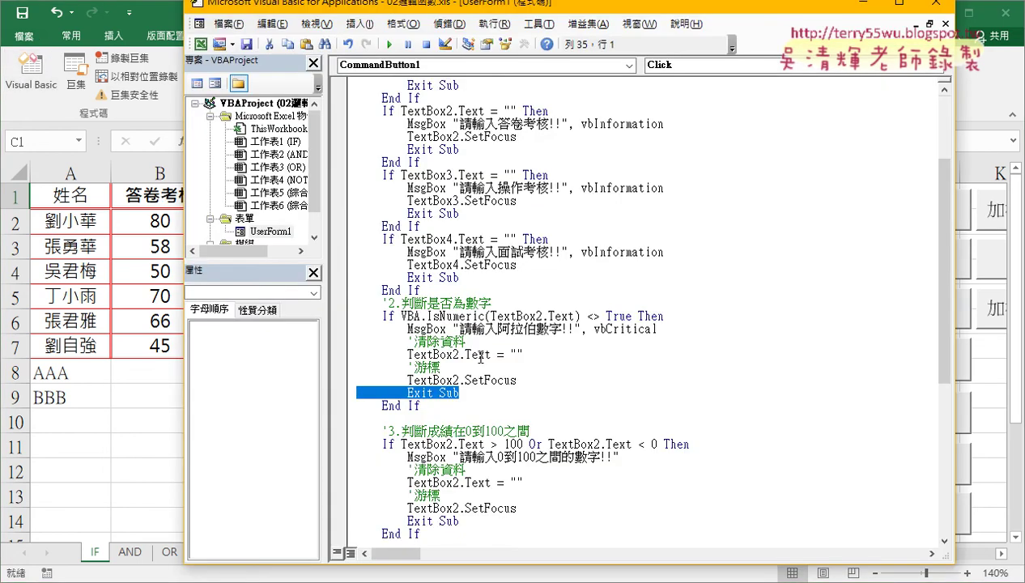
left_click_drag(490, 302, 330, 302)
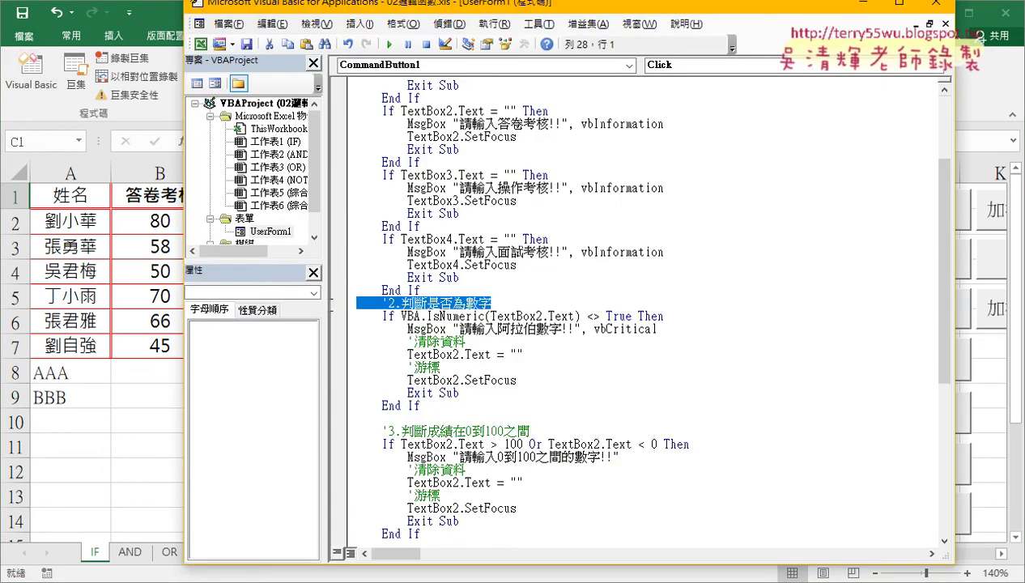
left_click(388, 49)
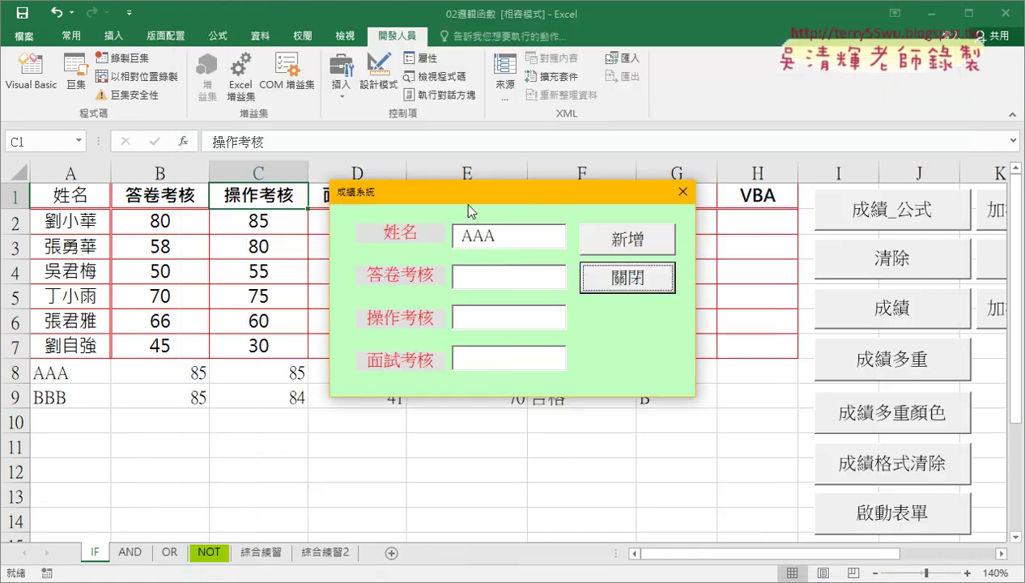
Try 50 and 五十 in the 答卷考核 box, finally leaving it as 50.
left_click(498, 276)
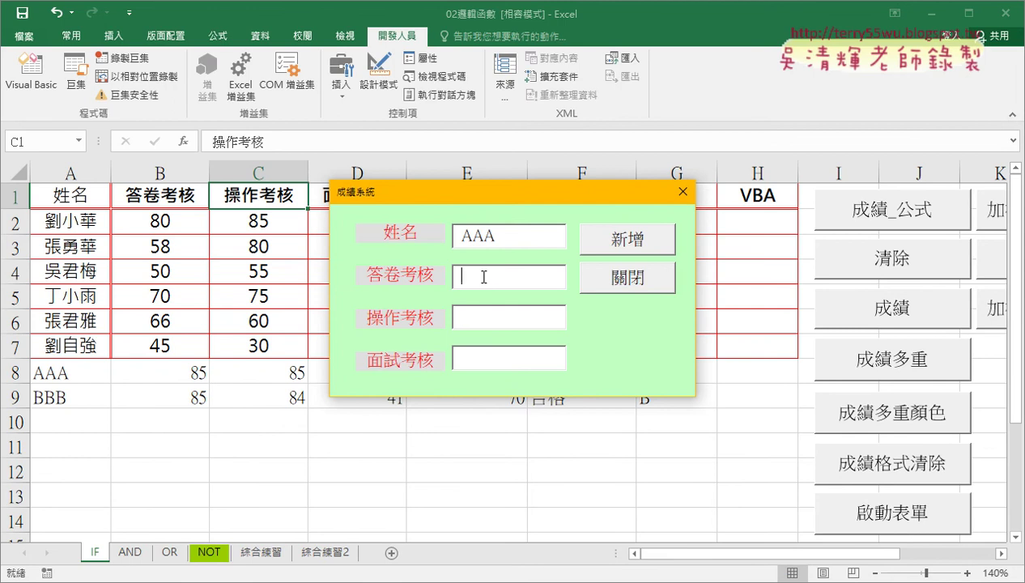
left_click(480, 311)
left_click(483, 350)
left_click(487, 277)
type("50")
key("BackSpace")
key("BackSpace")
type("五")
type("十")
key("BackSpace")
key("BackSpace")
type("50")
type(".")
Submit with only 答卷考核 filled and dismiss the 請輸入操作考核!! warning.
left_click(619, 245)
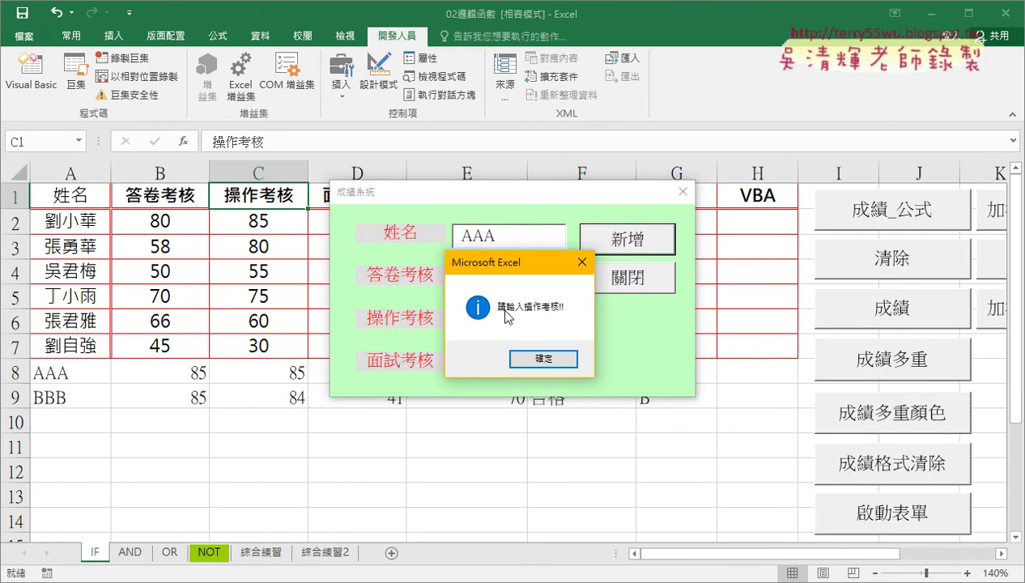
left_click_drag(505, 269, 661, 251)
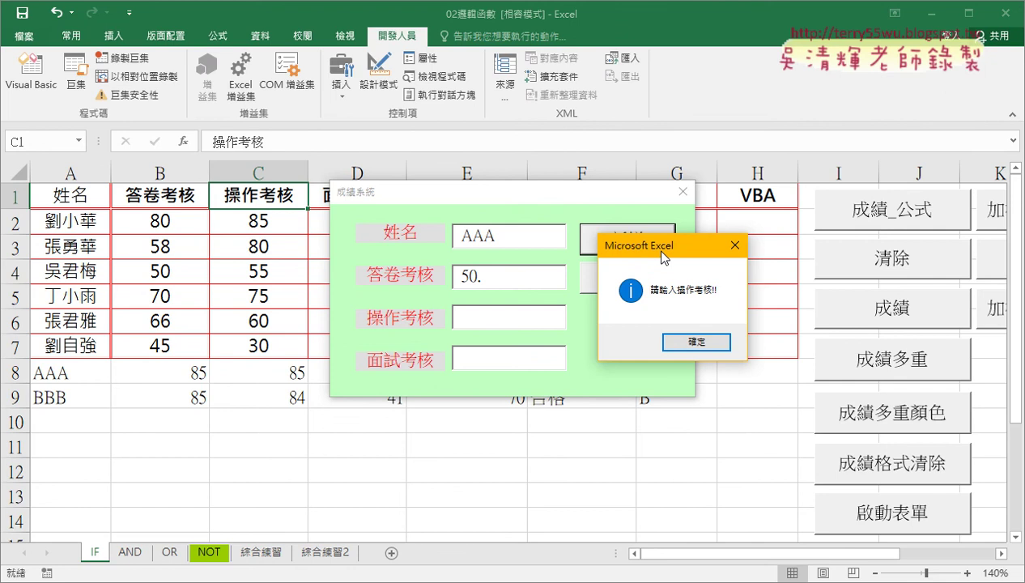
left_click_drag(663, 255, 529, 251)
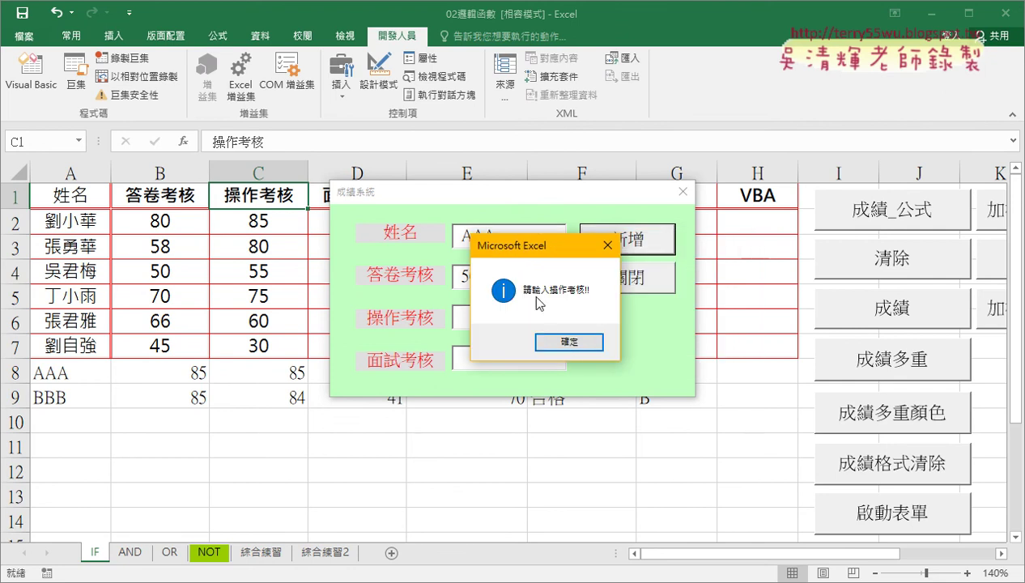
left_click(555, 338)
Replace the 答卷考核 entry 50. with the Chinese numeral 五十.
left_click(504, 276)
key("BackSpace")
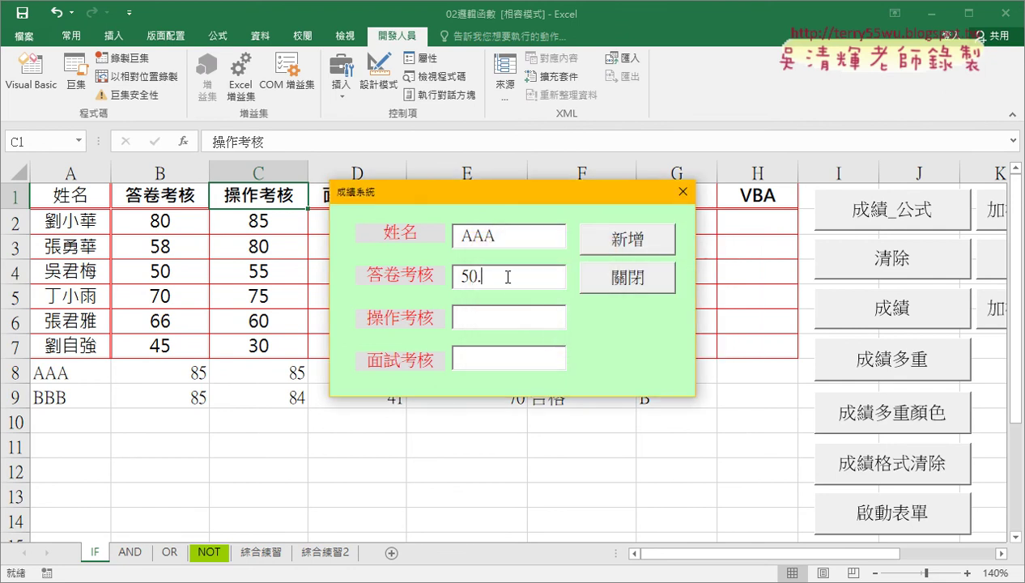
key("BackSpace")
key("BackSpace")
type("ㄨ")
type("五")
type("十")
key("Return")
Submit again, dismiss the warning, and enter 50 for 操作考核 and 62 for 面試考核.
left_click(636, 240)
left_click_drag(499, 258, 670, 187)
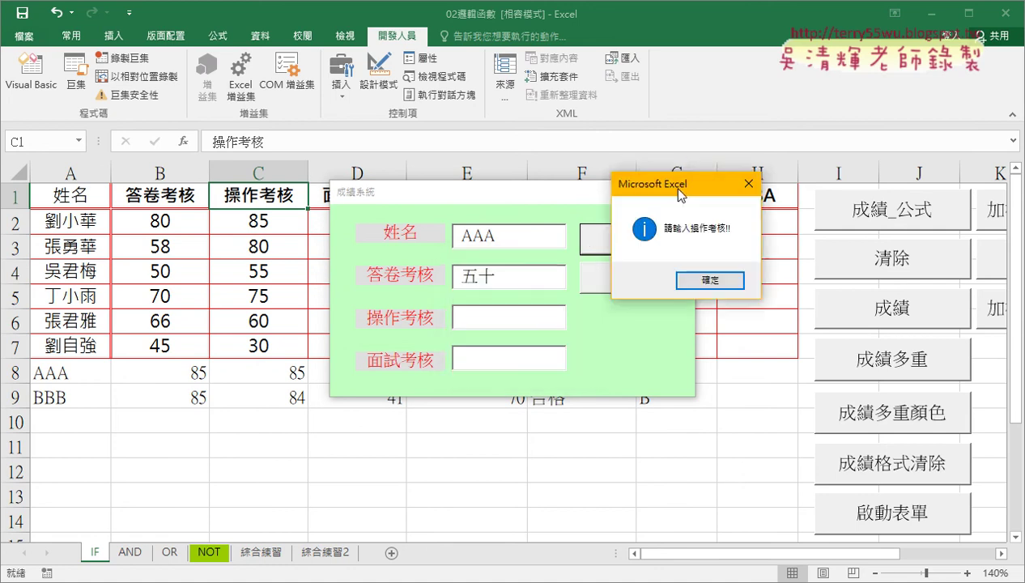
left_click(711, 280)
left_click(548, 318)
type("50")
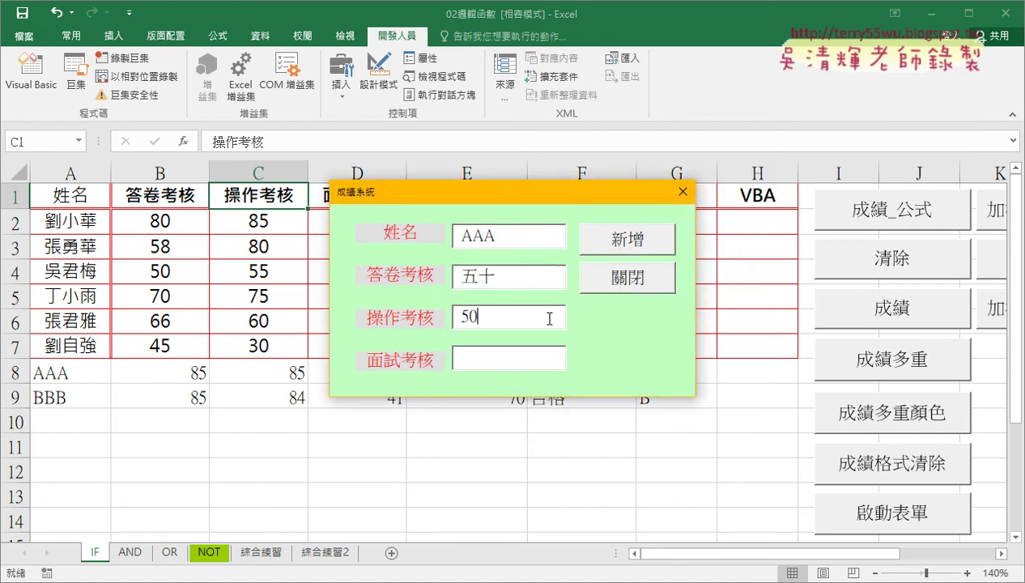
key("Tab")
type("62")
left_click_drag(512, 277, 420, 281)
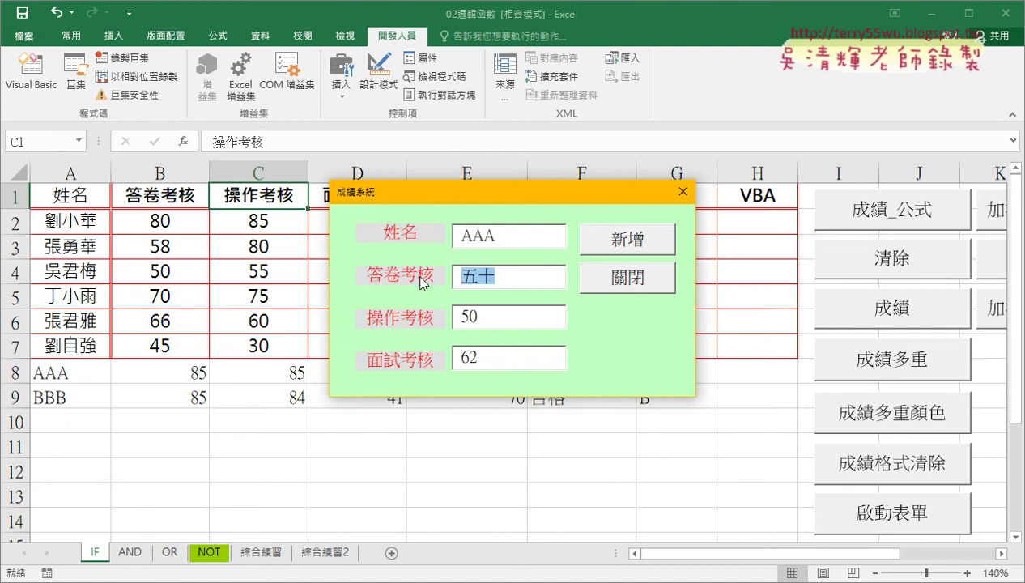
Submit 五十 to trigger the 請輸入阿拉伯數字!! error and annotate the message in red.
left_click(637, 248)
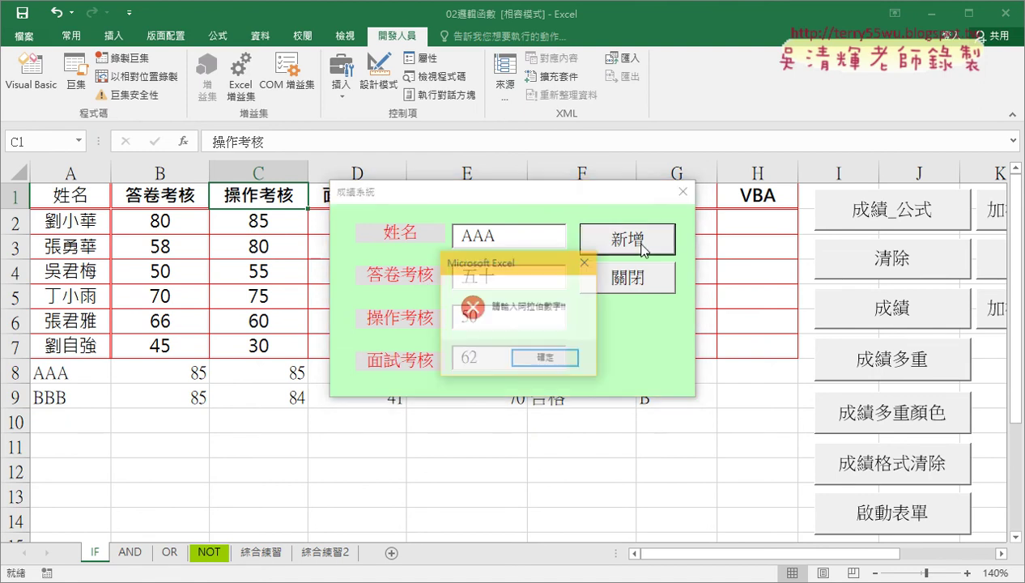
left_click_drag(697, 233, 709, 232)
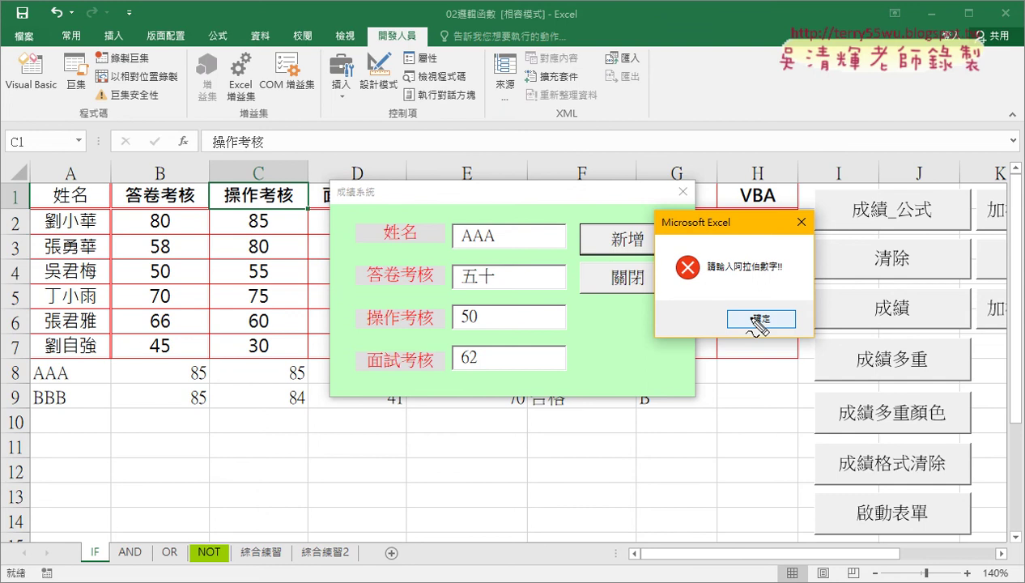
mouse_move(640, 202)
left_mouse_down()
mouse_move(647, 349)
mouse_move(684, 359)
left_mouse_up()
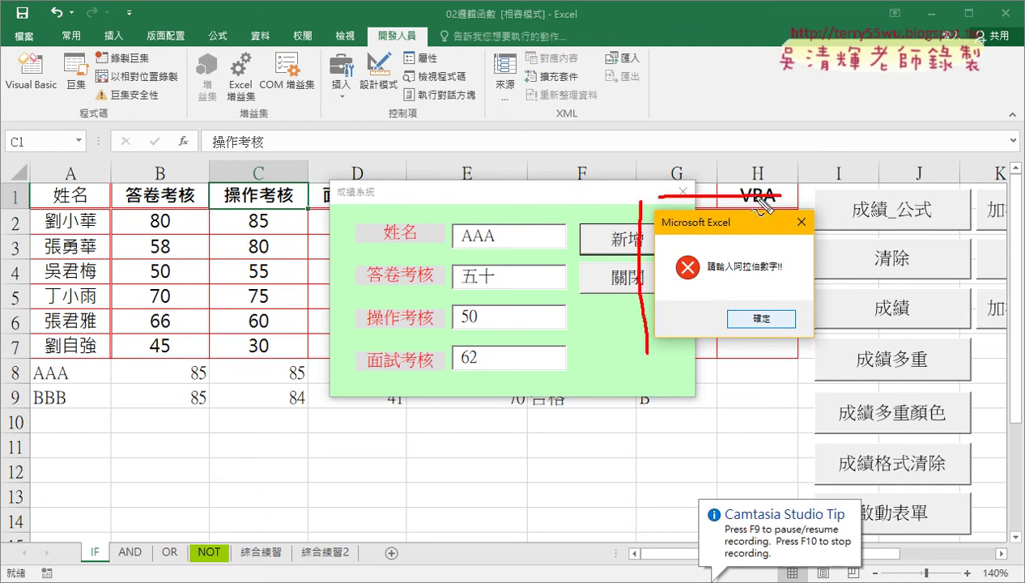
mouse_move(717, 277)
left_mouse_down()
mouse_move(785, 275)
mouse_move(794, 288)
left_mouse_up()
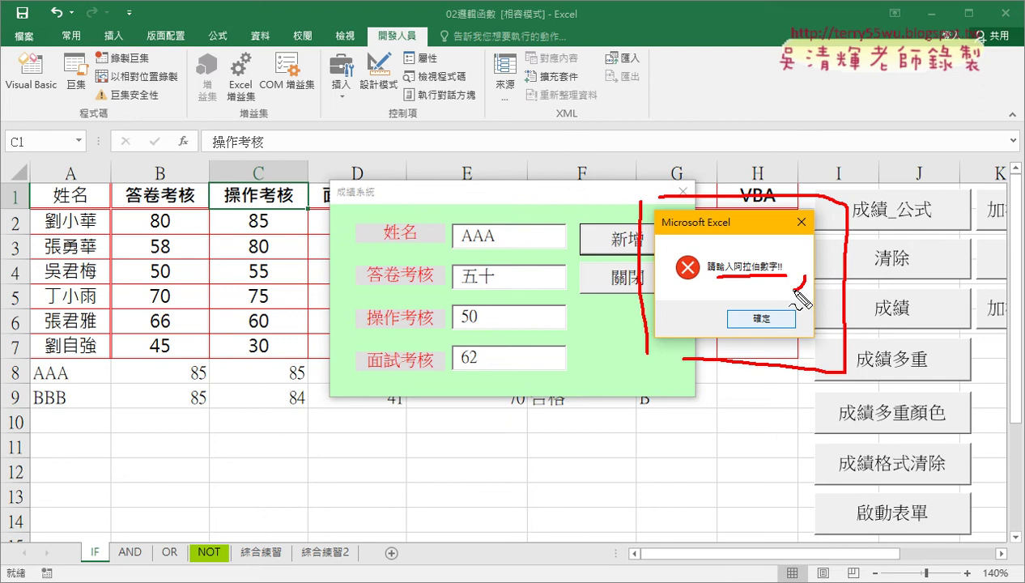
left_click_drag(703, 286, 676, 286)
left_click_drag(791, 314, 772, 334)
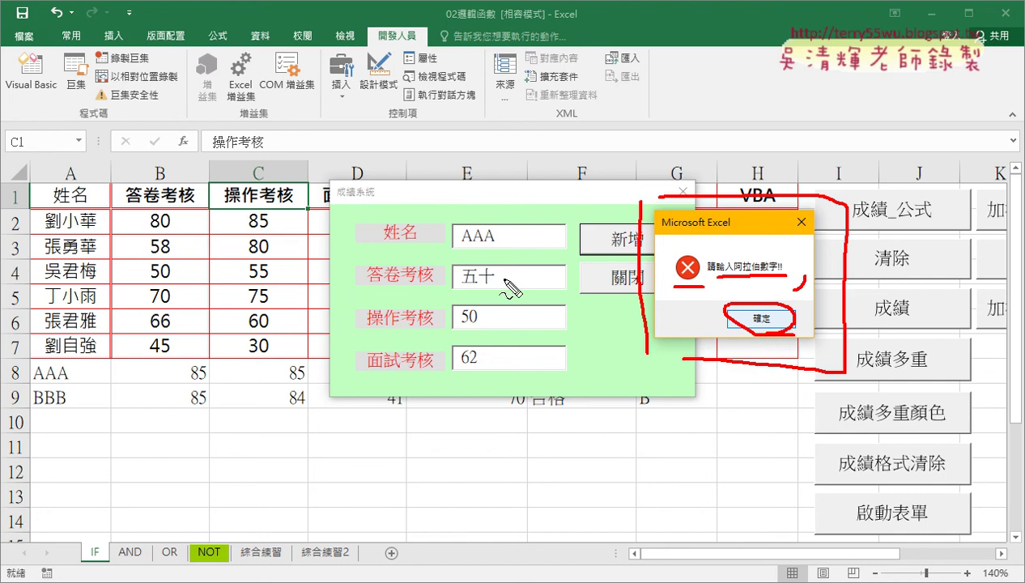
Mark the 五十 entry as wrong, clear the annotations, and dismiss the error.
mouse_move(517, 270)
left_mouse_down()
mouse_move(503, 284)
mouse_move(522, 285)
left_mouse_up()
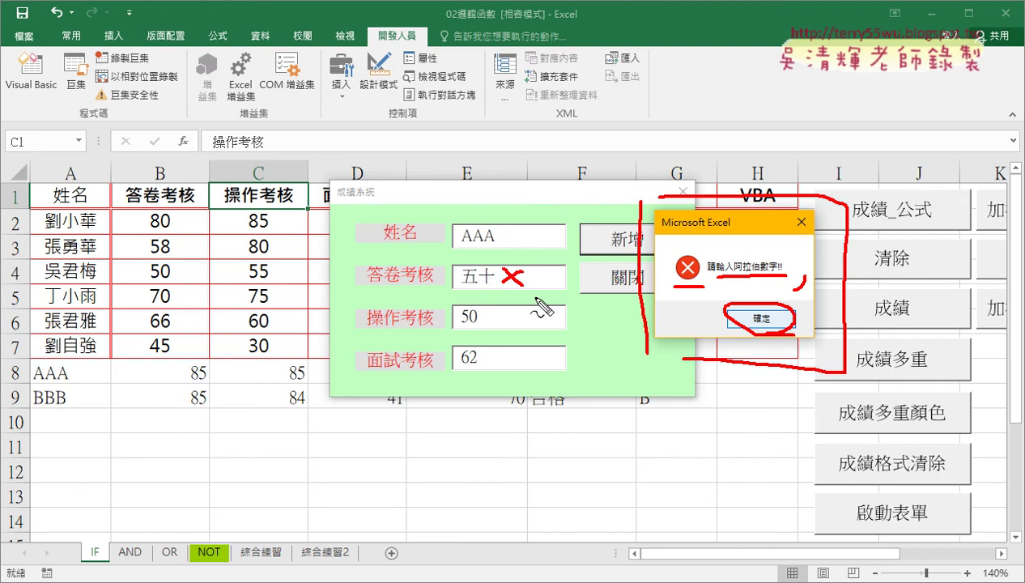
left_click_drag(464, 271, 466, 283)
key("Escape")
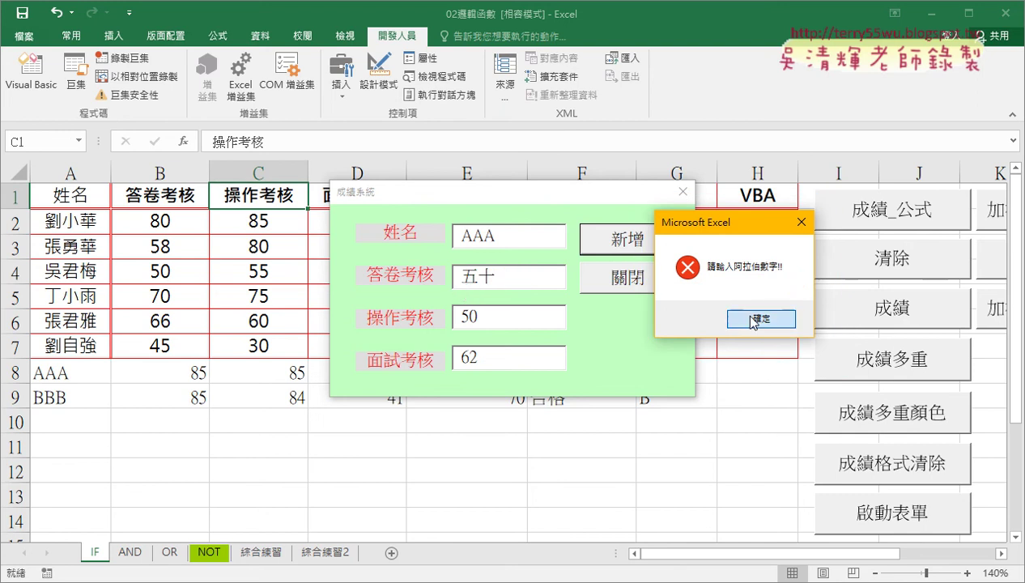
left_click(736, 319)
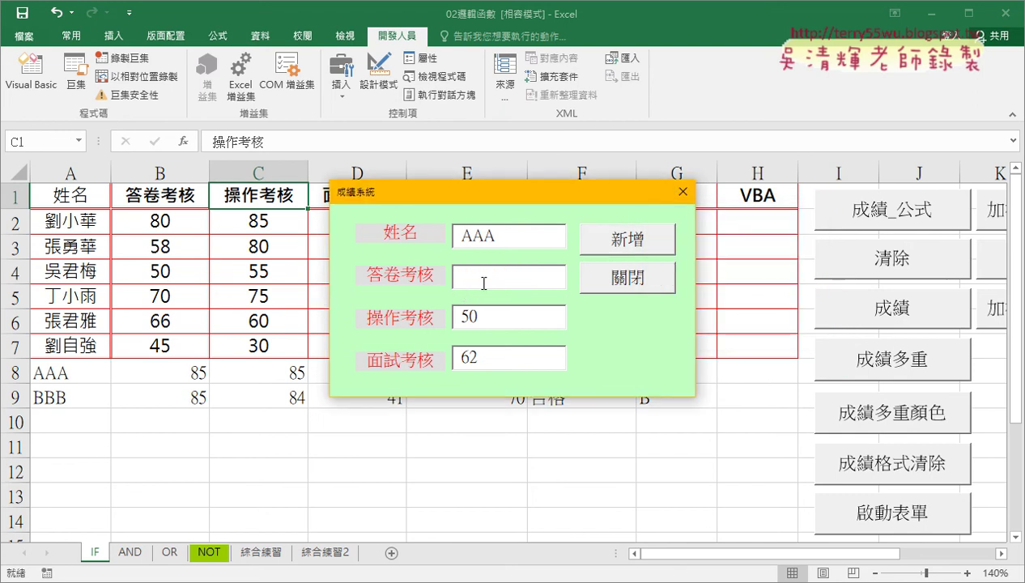
Close the running form and open the 新增 button's CommandButton1_Click code.
left_click(466, 316)
left_click(471, 356)
left_click(683, 191)
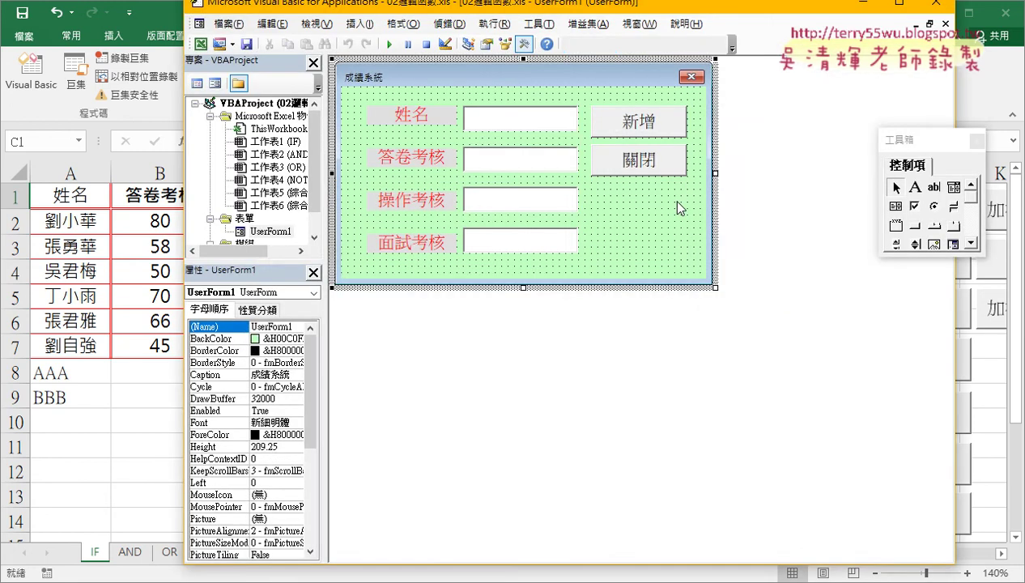
double_click(635, 123)
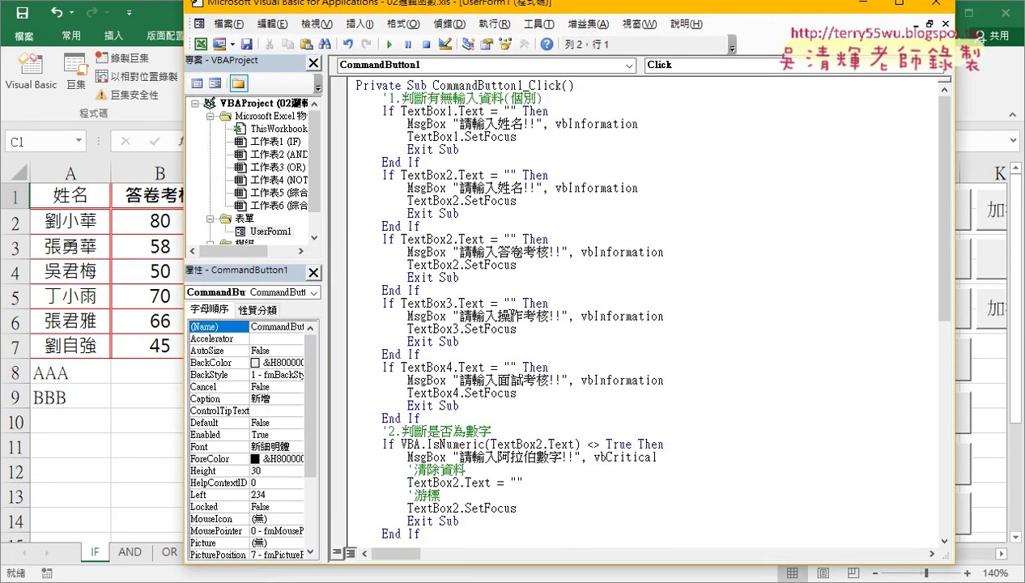
Highlight the '2.判斷是否為數字 comment, then select the TextBox2 empty-score check block.
scroll(506, 317, "down", 5)
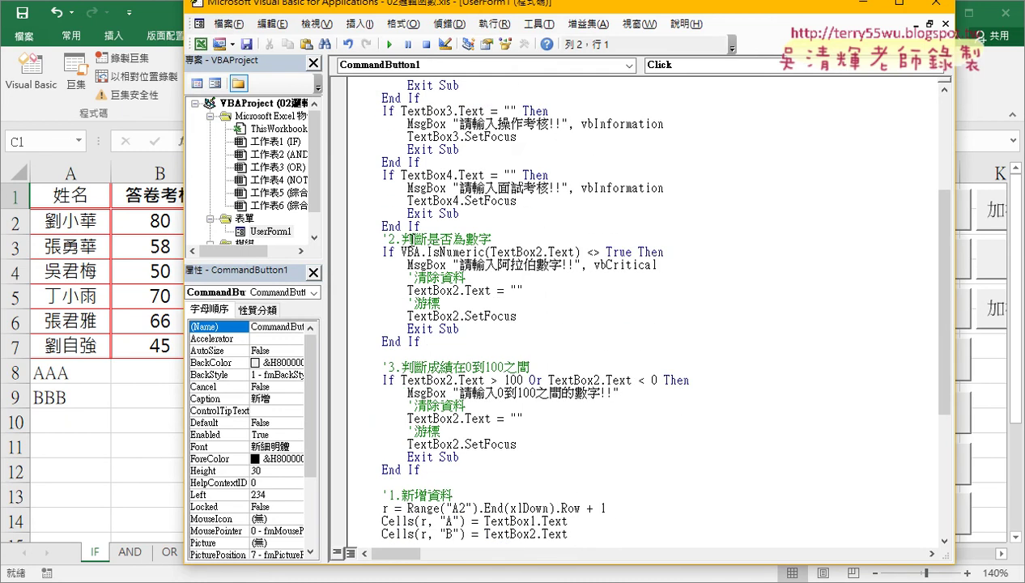
left_click_drag(401, 239, 491, 240)
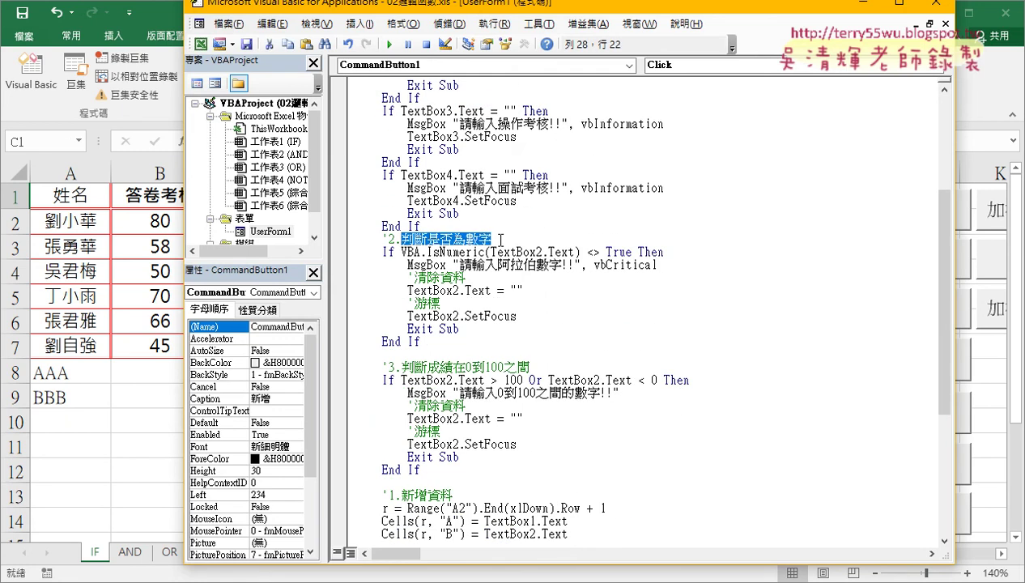
scroll(525, 295, "up", 1)
scroll(528, 301, "up", 1)
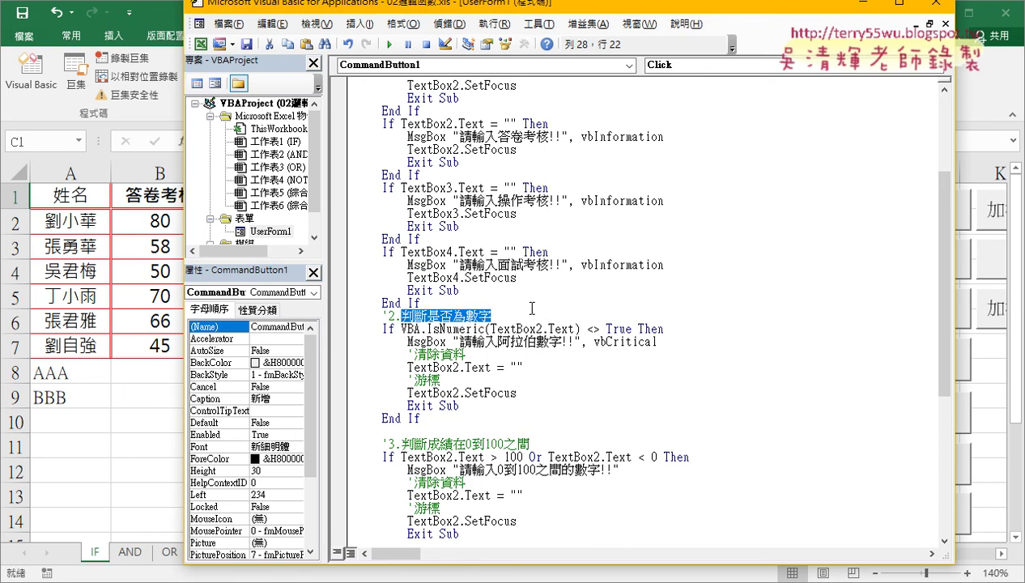
scroll(483, 332, "up", 1)
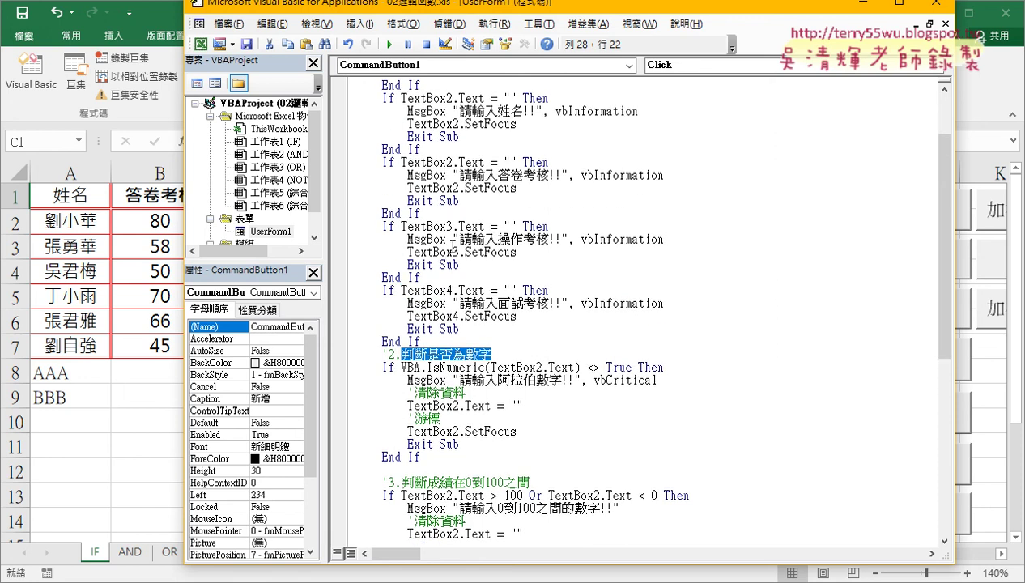
left_click_drag(431, 213, 340, 162)
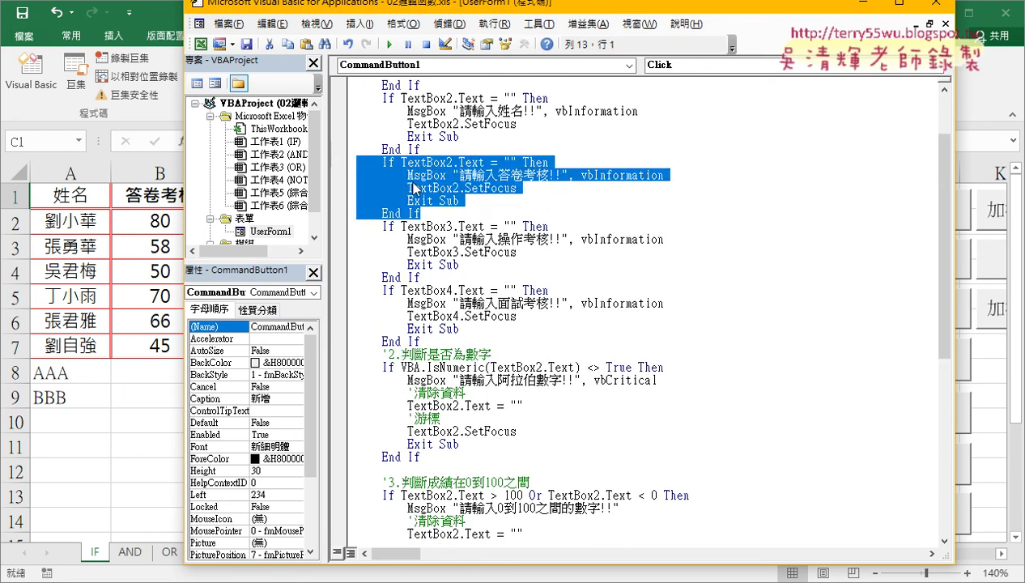
Copy the TextBox2 empty-score If block and paste it over the old IsNumeric block.
right_click(414, 185)
left_click(437, 211)
left_click_drag(437, 452, 348, 370)
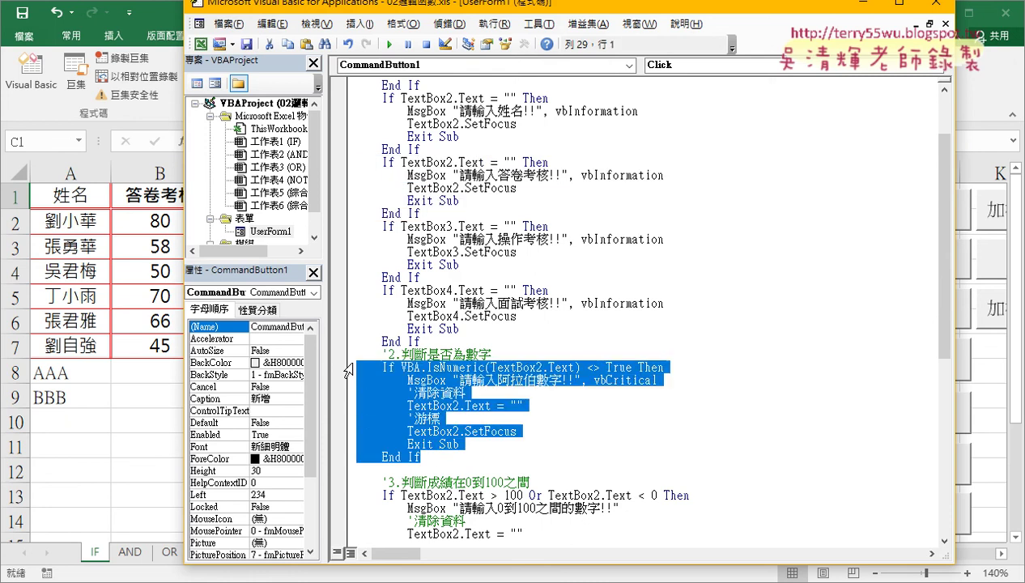
key("ctrl+v")
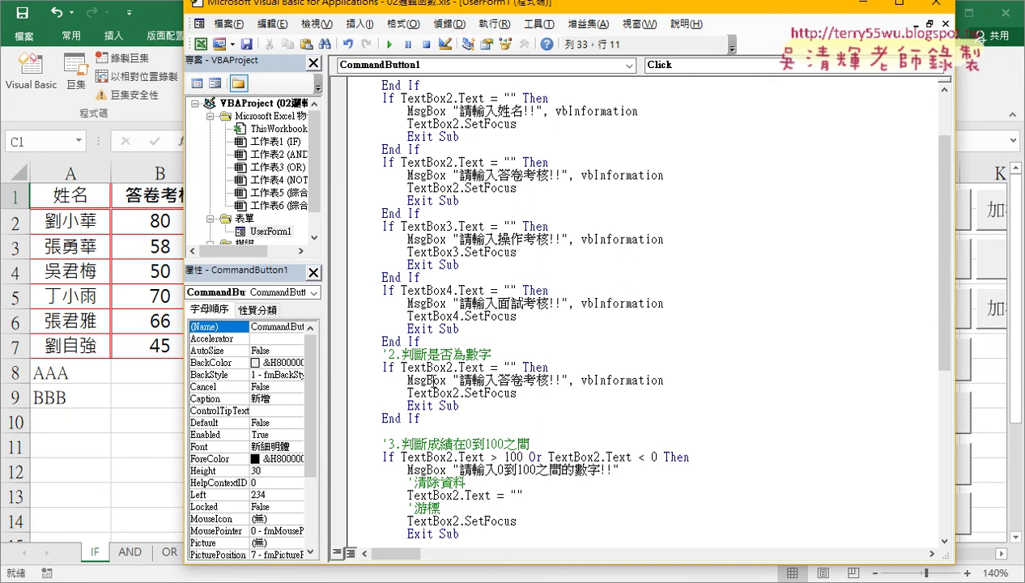
Wrap the condition as VBA.IsNumeric(TextBox2.Text) using the autocomplete list.
left_click(400, 367)
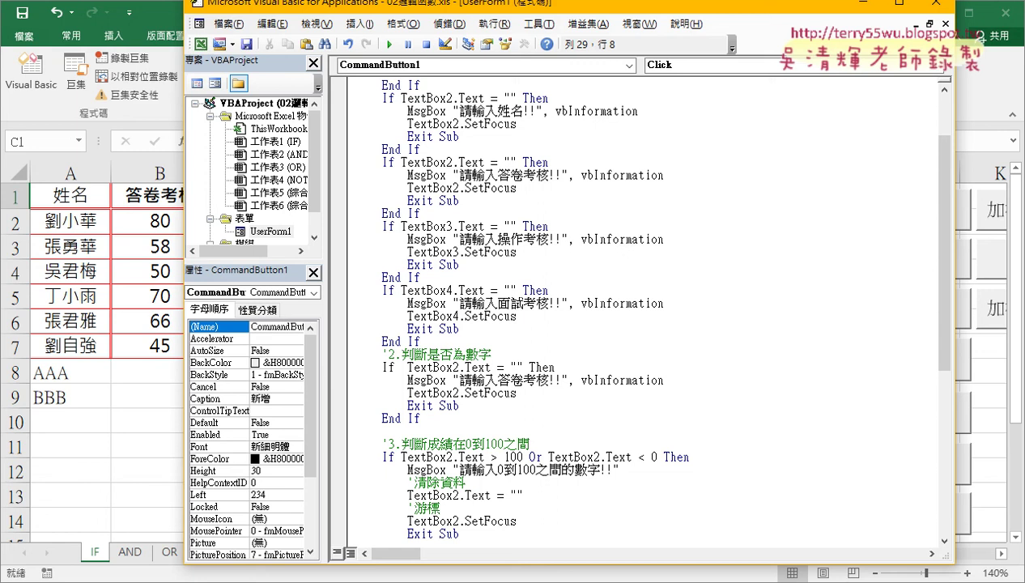
type("vb")
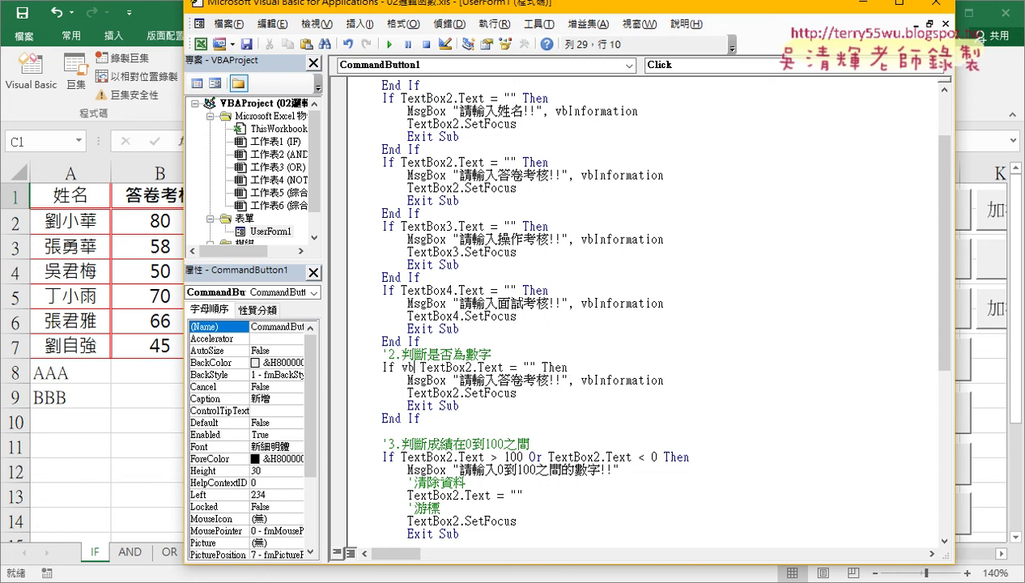
type("a.")
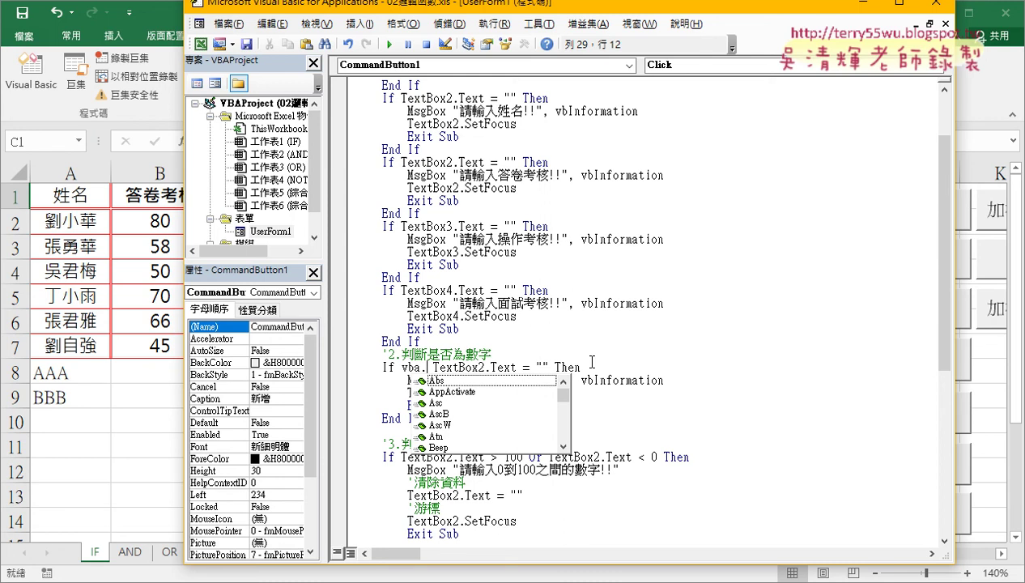
type("is")
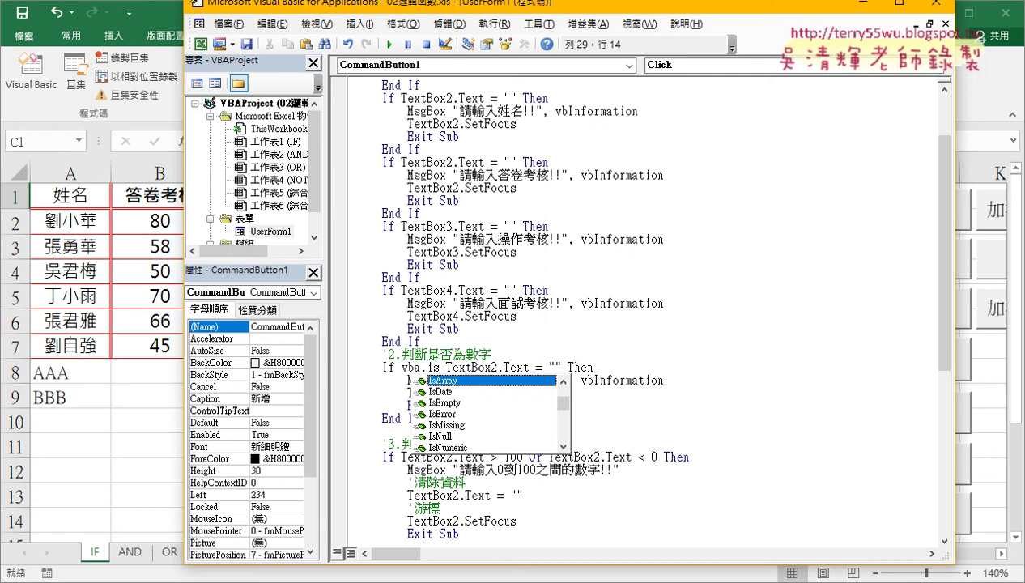
key("Down")
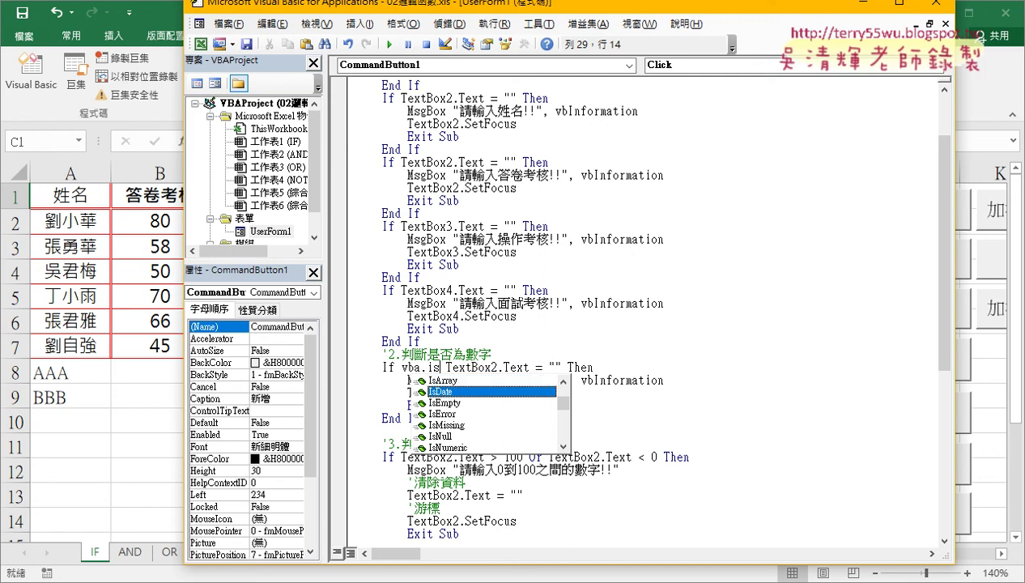
key("Down")
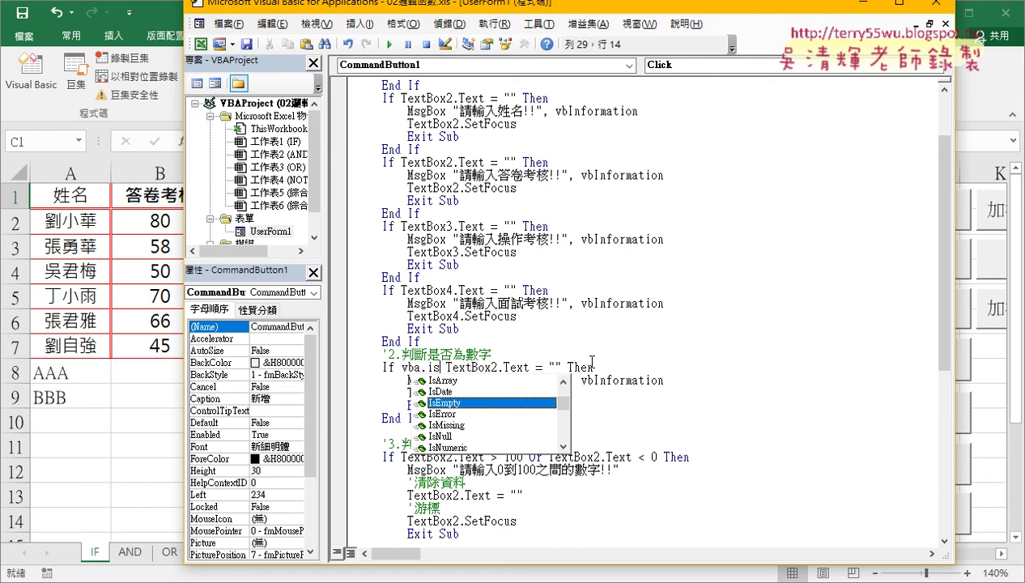
key("Down")
key("Down")
key("Down")
key("Down")
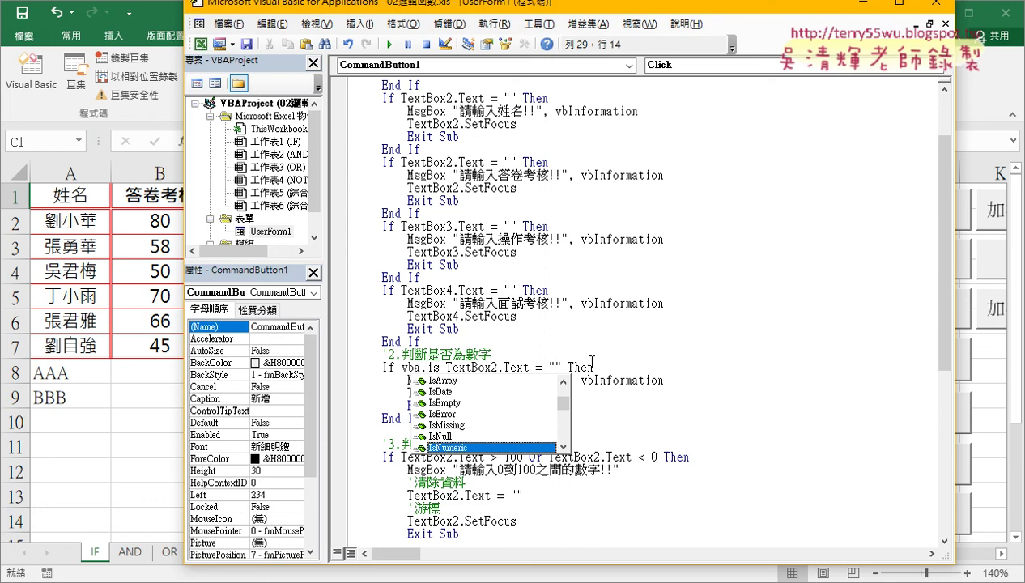
double_click(442, 445)
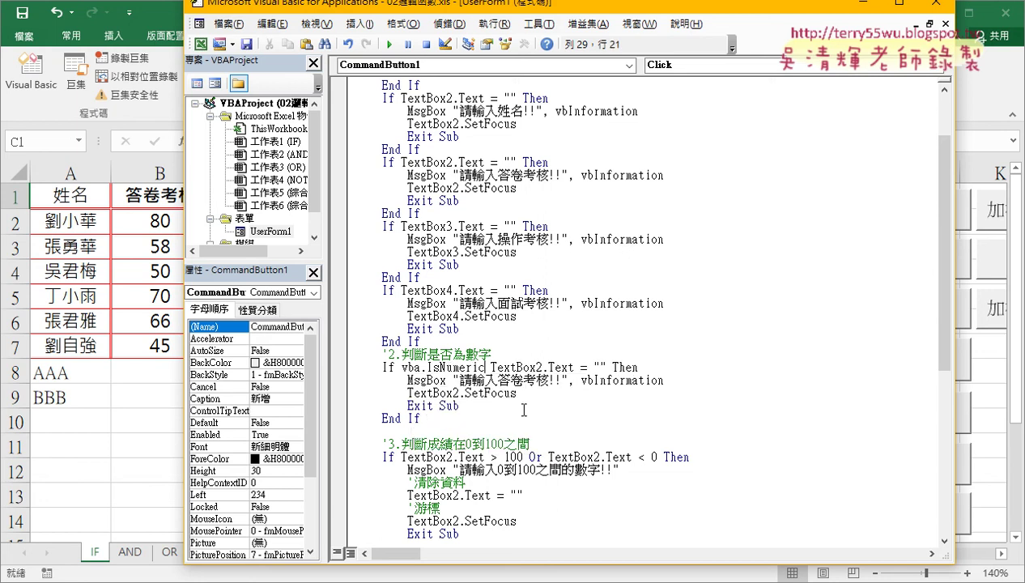
type("(")
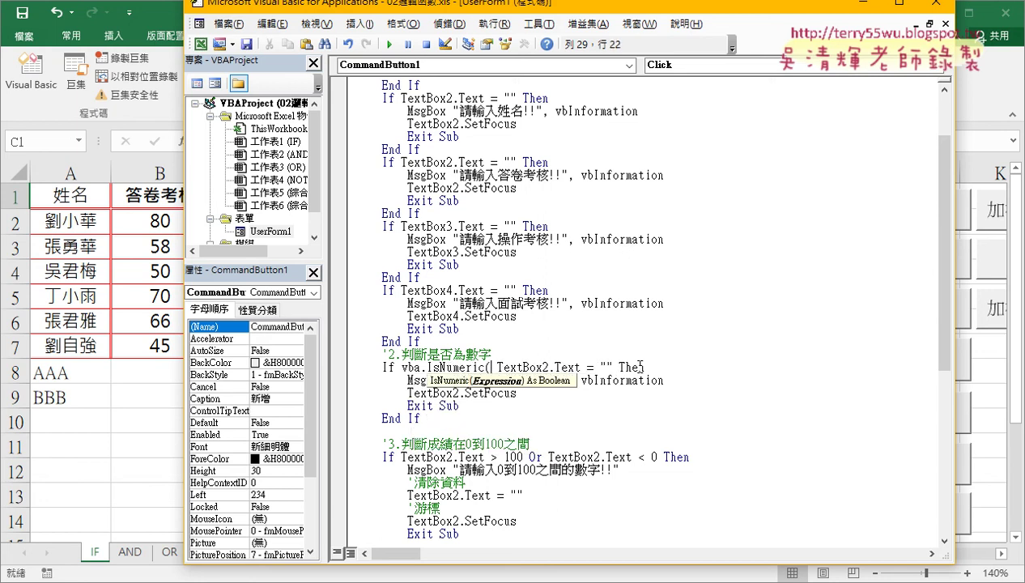
key("Delete")
key("Right")
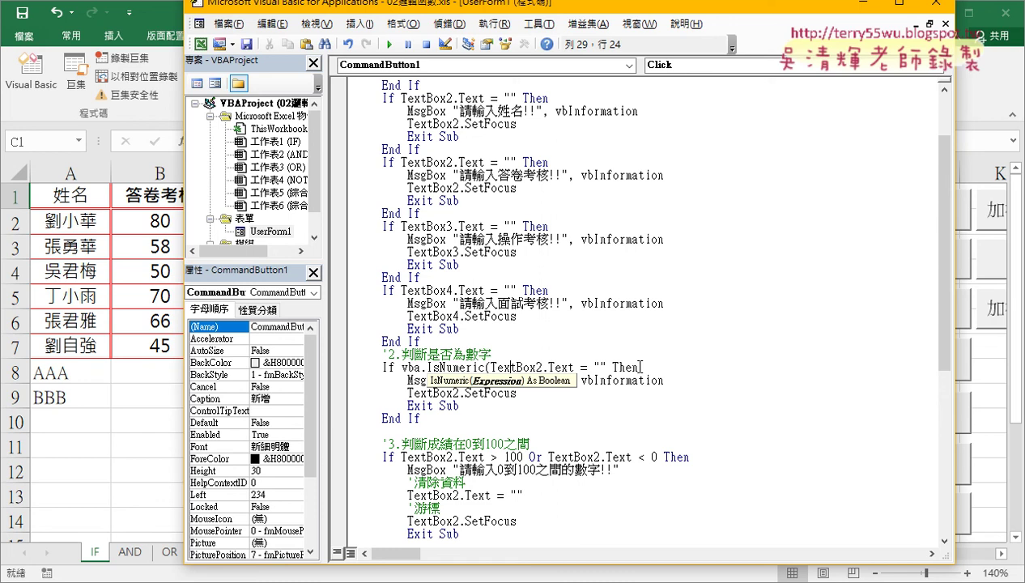
key("Right")
key("Right")
key("Right")
key("Right")
key("Right")
key("Right")
key("Right")
type(")")
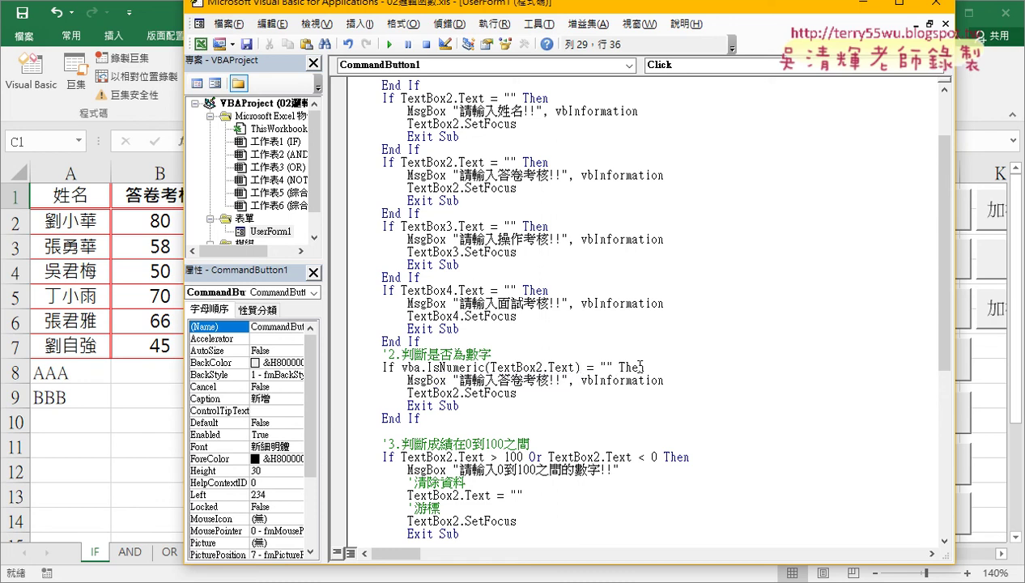
Replace the = "" comparison with <> True to finish the IsNumeric If line.
key("Delete")
key("Delete")
key("Delete")
key("Delete")
key("Delete")
type("=")
key("Down")
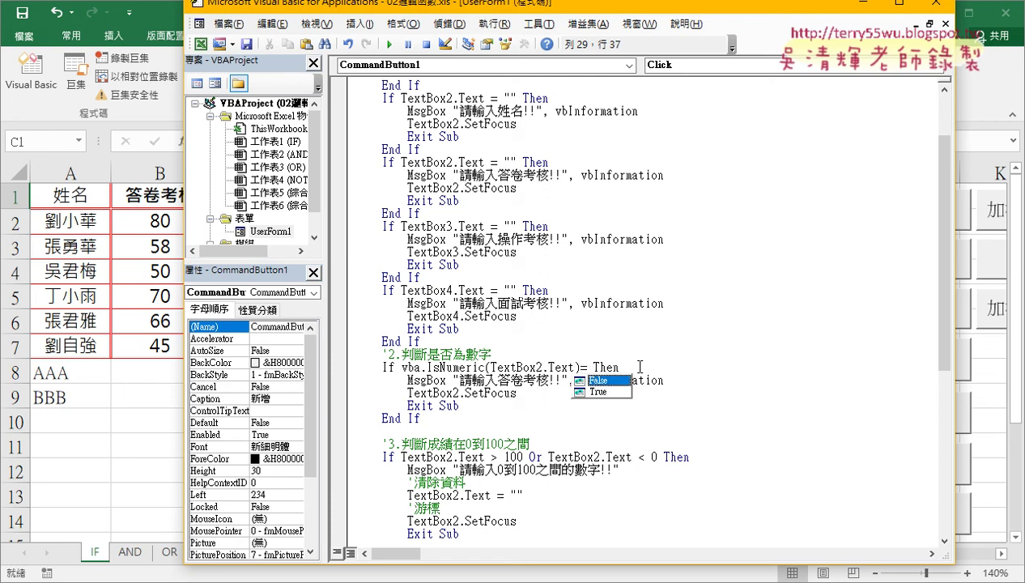
key("space")
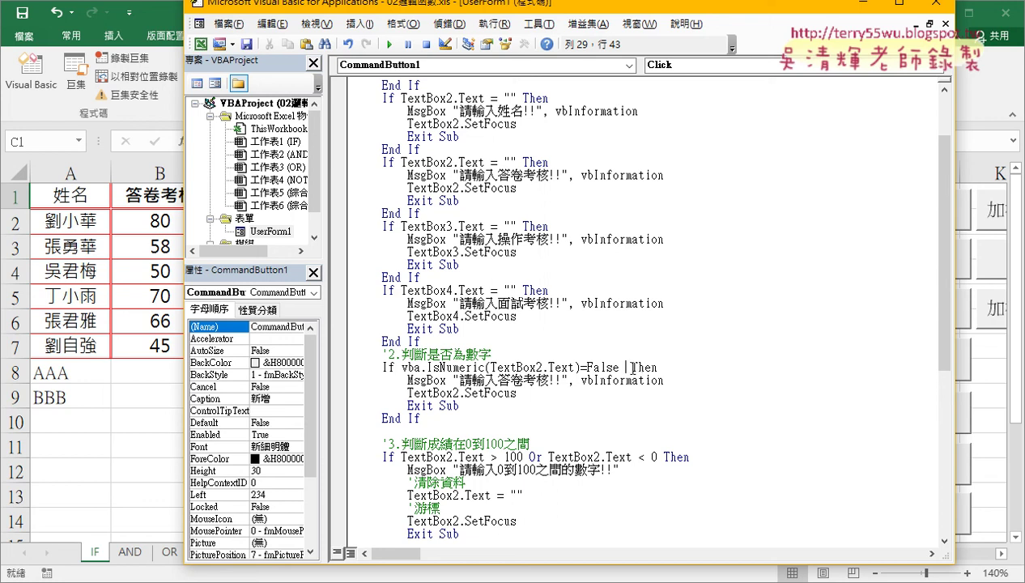
left_click_drag(579, 367, 617, 369)
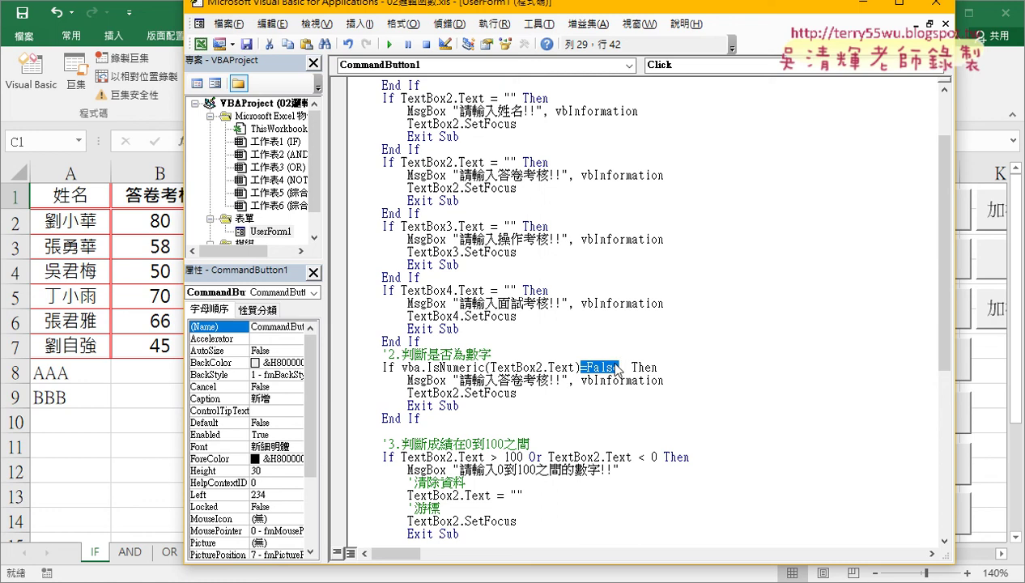
type("<>")
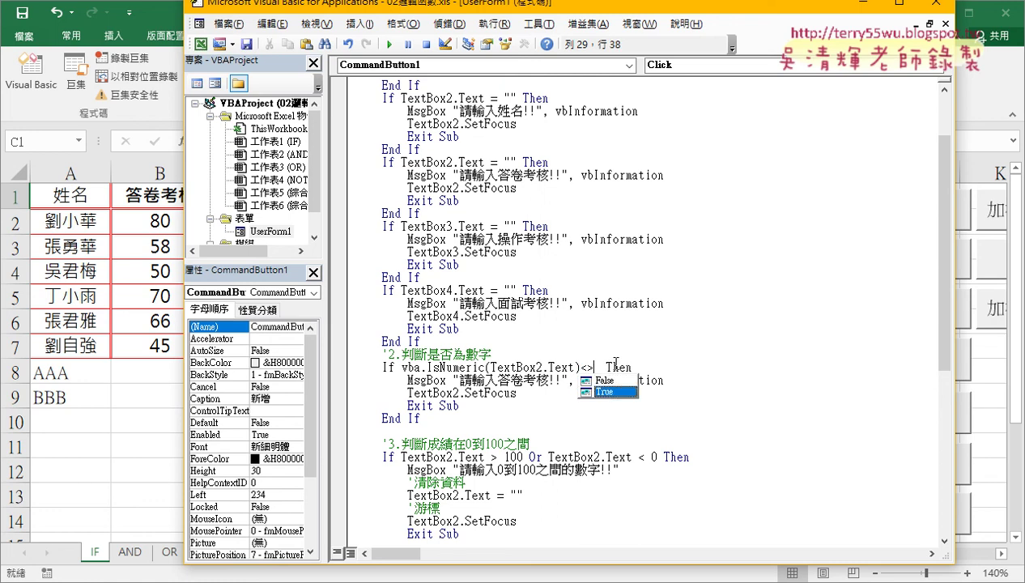
key("space")
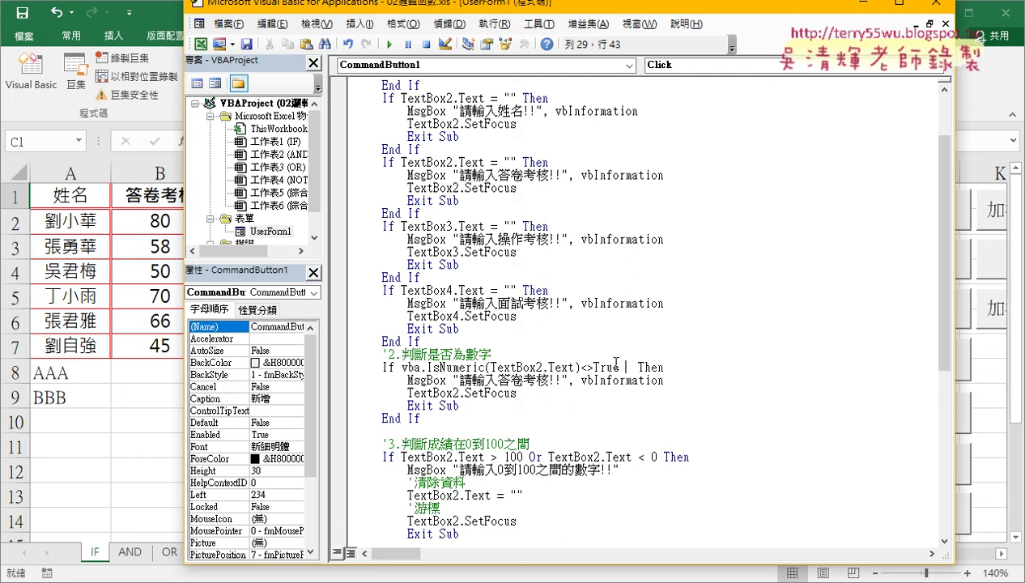
left_click(616, 363)
Select the finished IsNumeric If…End If block.
left_click_drag(424, 419, 343, 369)
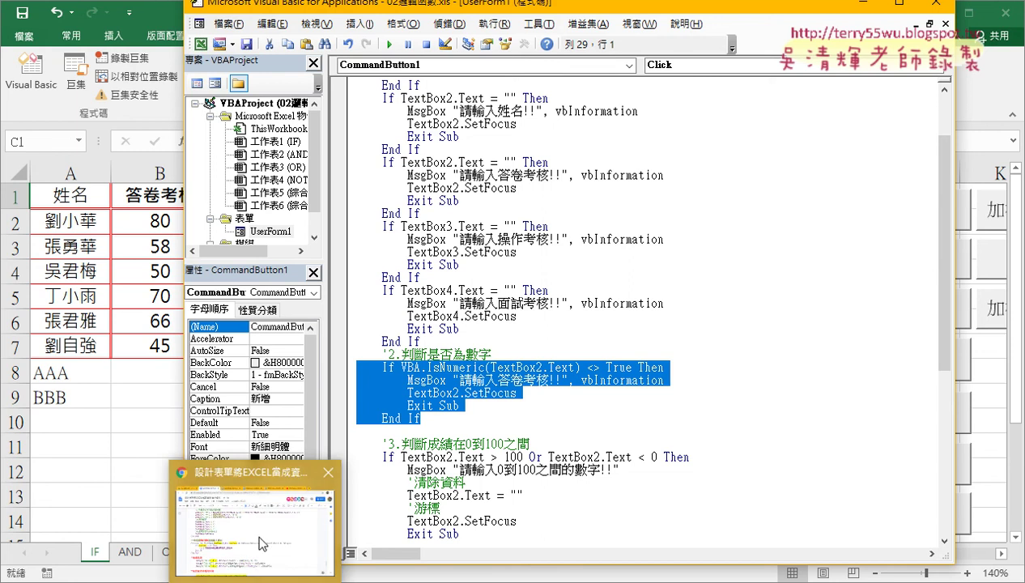
Copy the TextBox3 and TextBox4 IsNumeric checks from the Google Docs reference code.
left_click(319, 458)
scroll(319, 458, "up", 2)
scroll(318, 458, "up", 2)
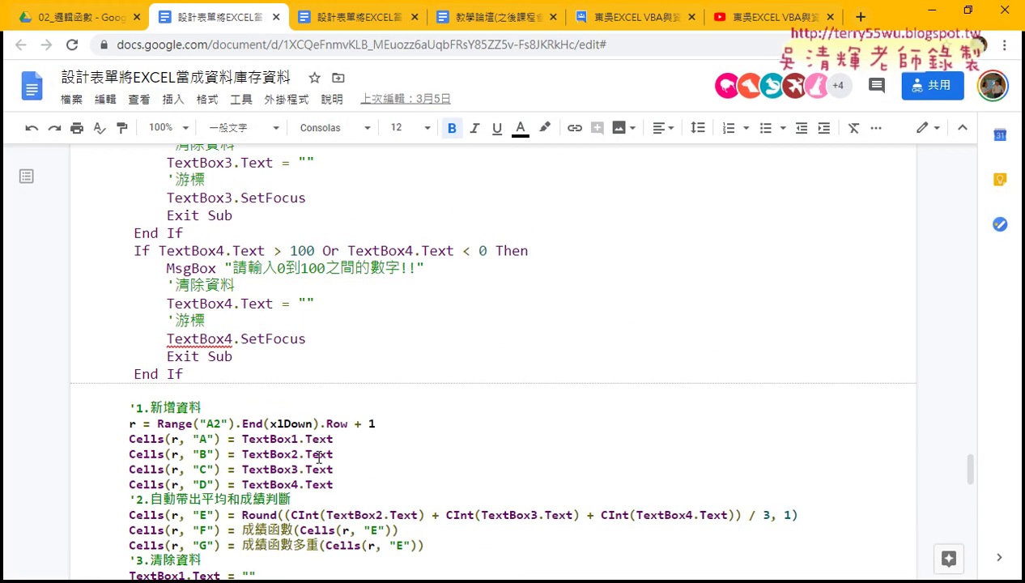
scroll(319, 458, "up", 4)
scroll(319, 458, "up", 3)
scroll(319, 458, "up", 2)
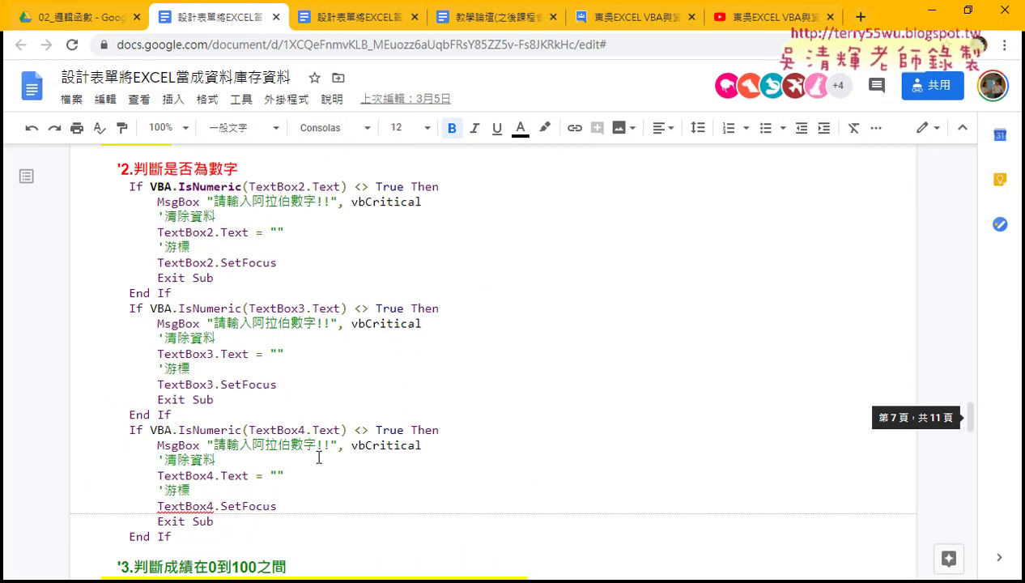
left_click_drag(173, 536, 90, 307)
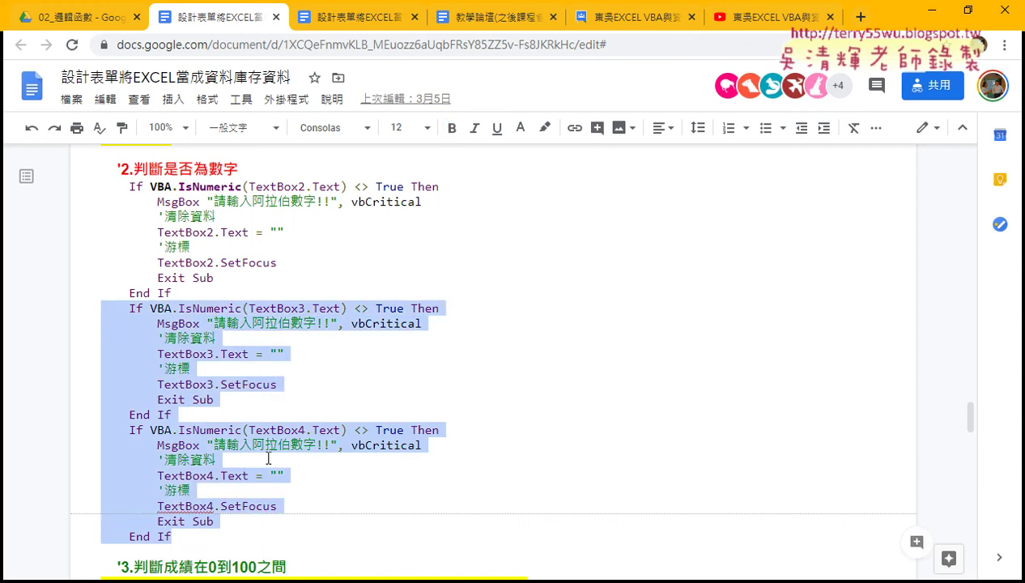
Paste them below the TextBox2 IsNumeric End If and review the '3.判斷成績在0到100之間 section.
left_click(429, 574)
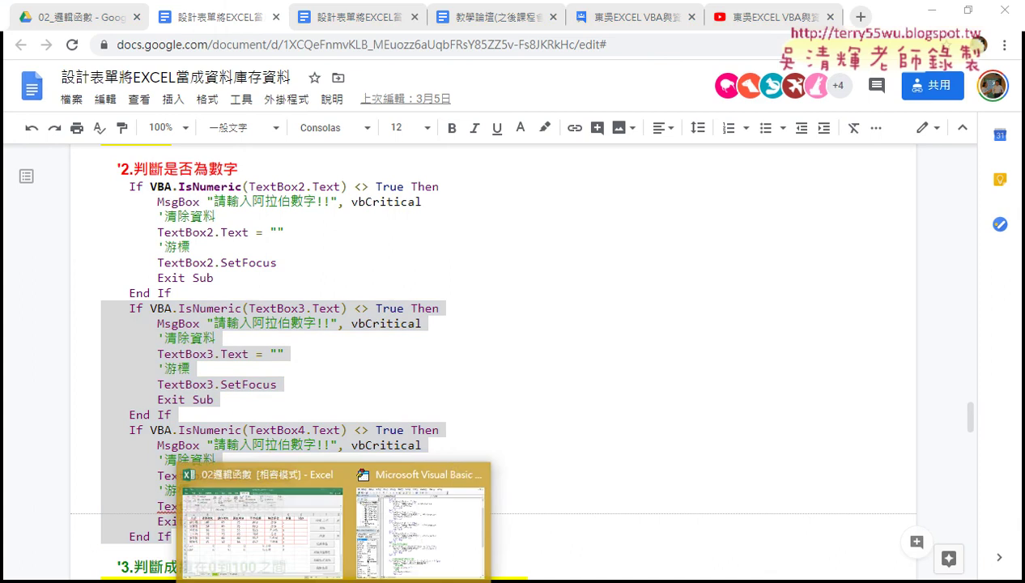
left_click(433, 502)
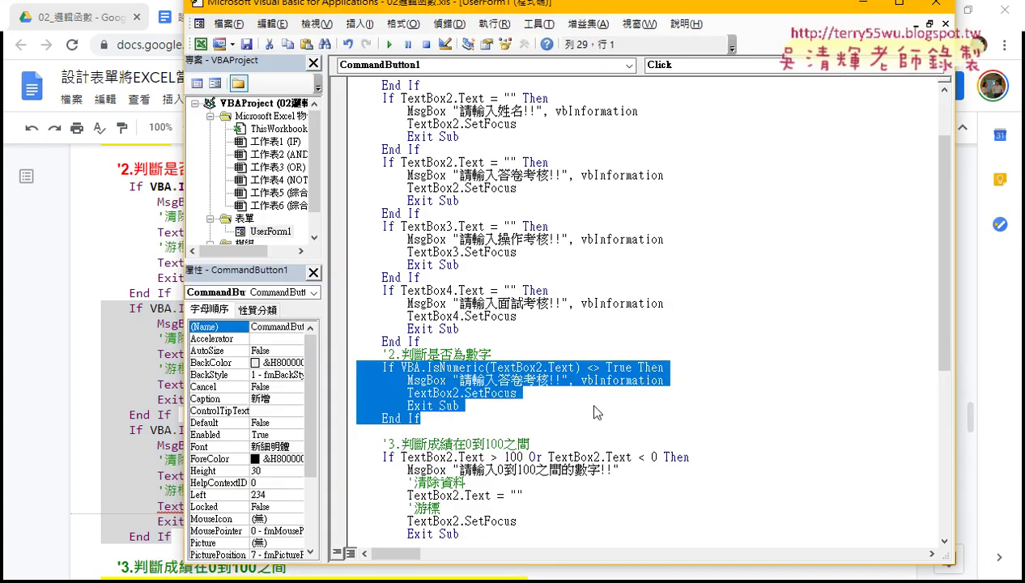
left_click(422, 418)
key("Return")
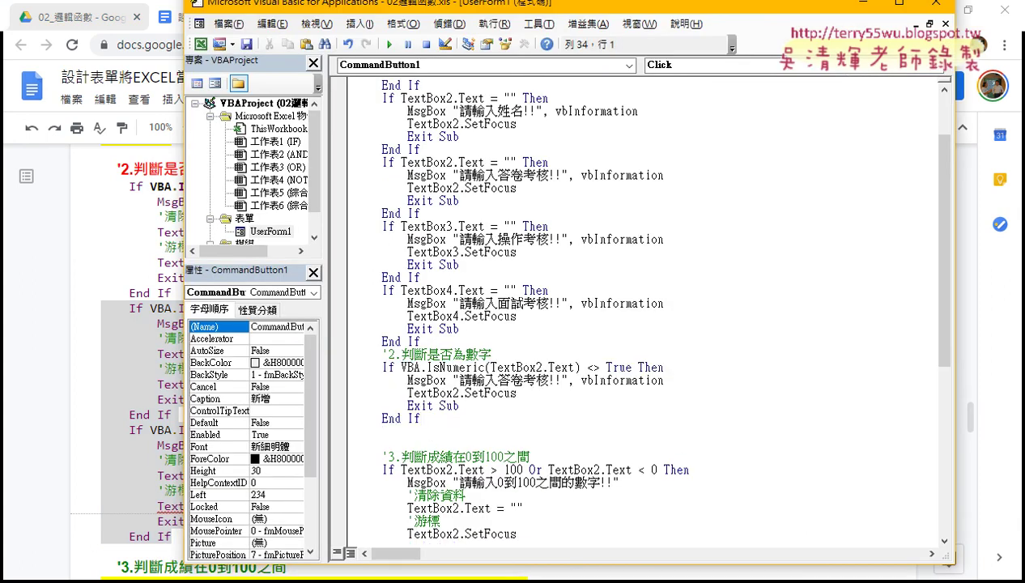
type("If VBA.IsNumeric(TextBox3.Text) <> True Then         MsgBox \"請輸入阿拉伯數字!!\", vbCritical         '清除資料         TextBox3.Text = \"\"         '游標         TextBox3.SetFocus         Exit Sub     End If     If VBA.IsNumeric(TextBox4.Text) <> True Then         MsgBox \"請輸入阿拉伯數字!!\", vbCritical         '清除資料         TextBox4.Text = \"\"         '游標         TextBox4.SetFocus         Exit Sub     End If")
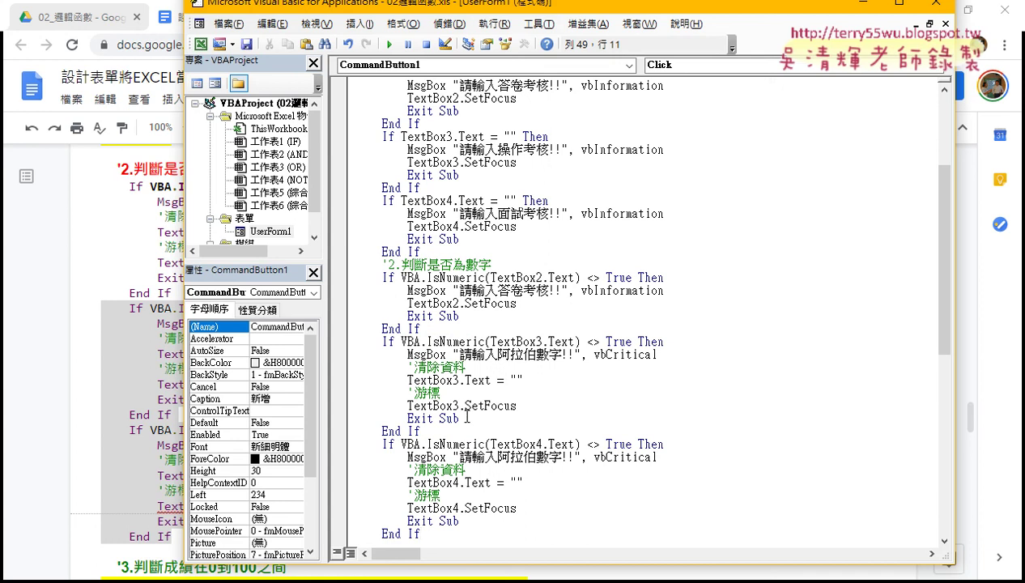
scroll(458, 414, "down", 2)
scroll(465, 417, "down", 2)
left_click_drag(466, 405, 533, 404)
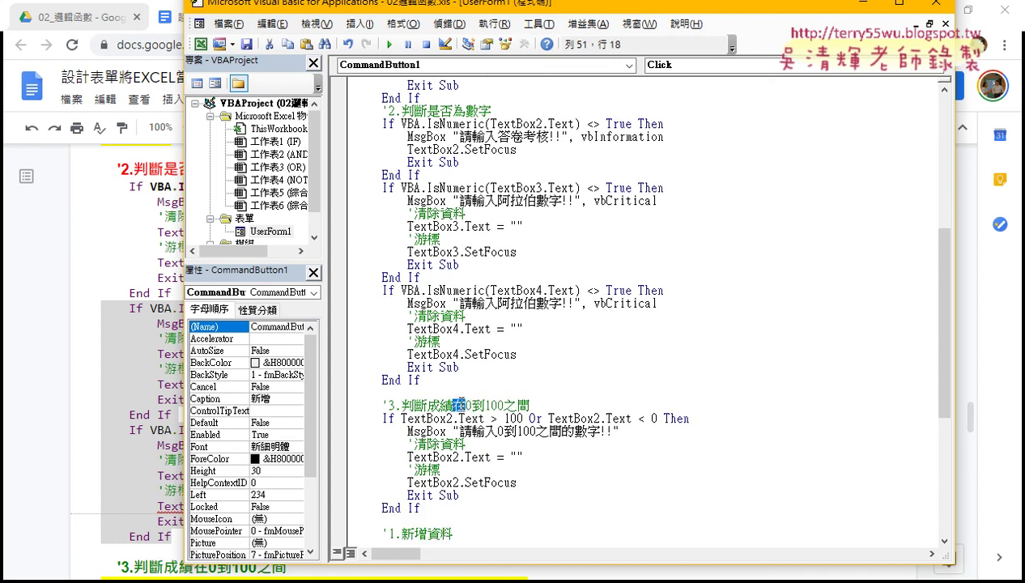
scroll(533, 405, "down", 1)
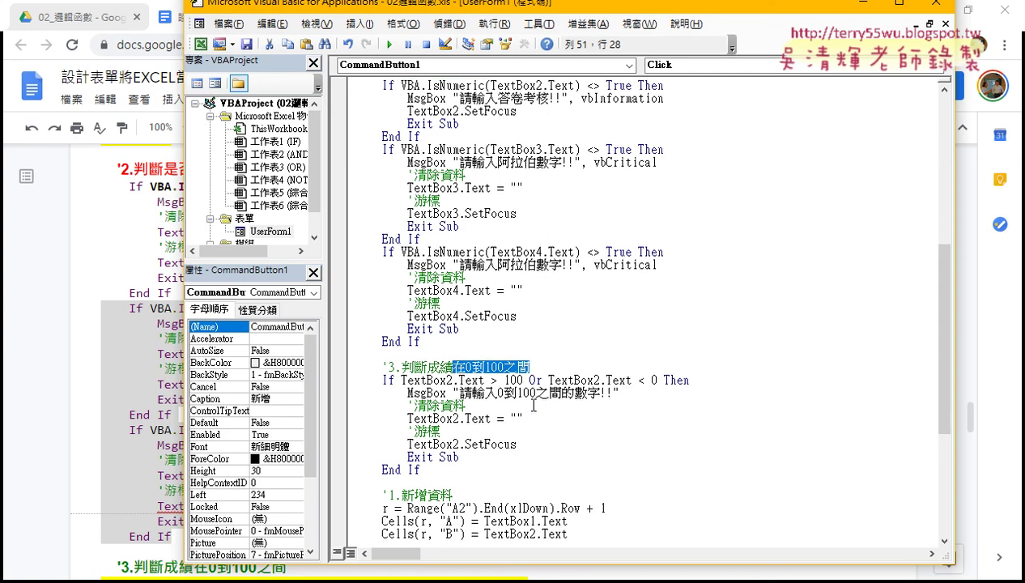
scroll(543, 270, "down", 1)
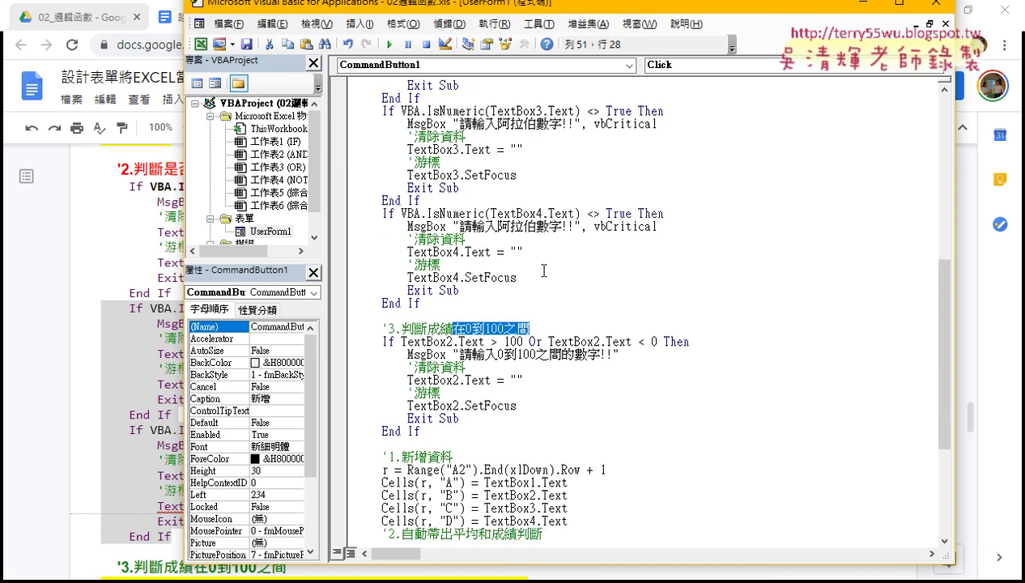
left_click_drag(401, 341, 525, 341)
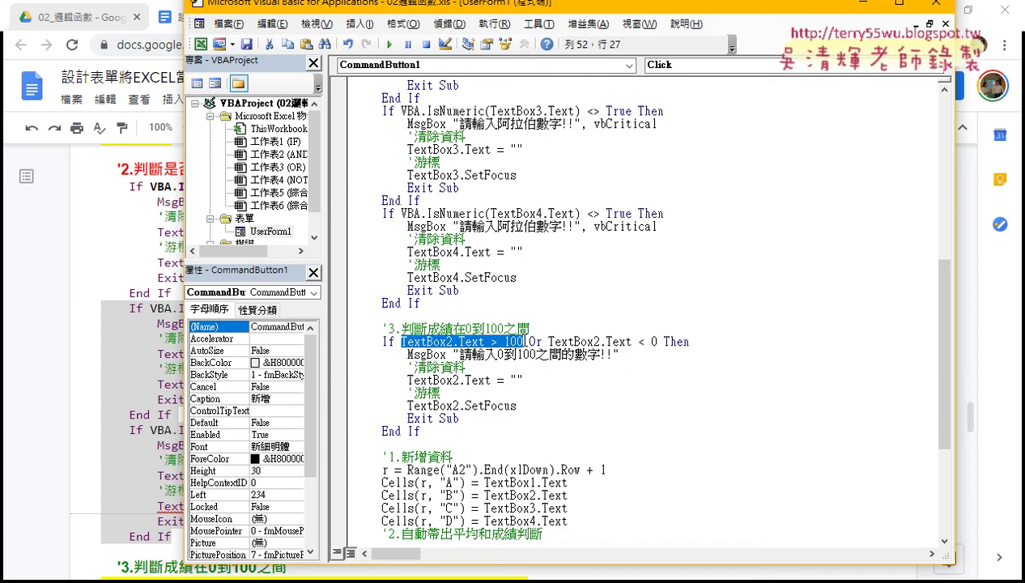
left_click(524, 340)
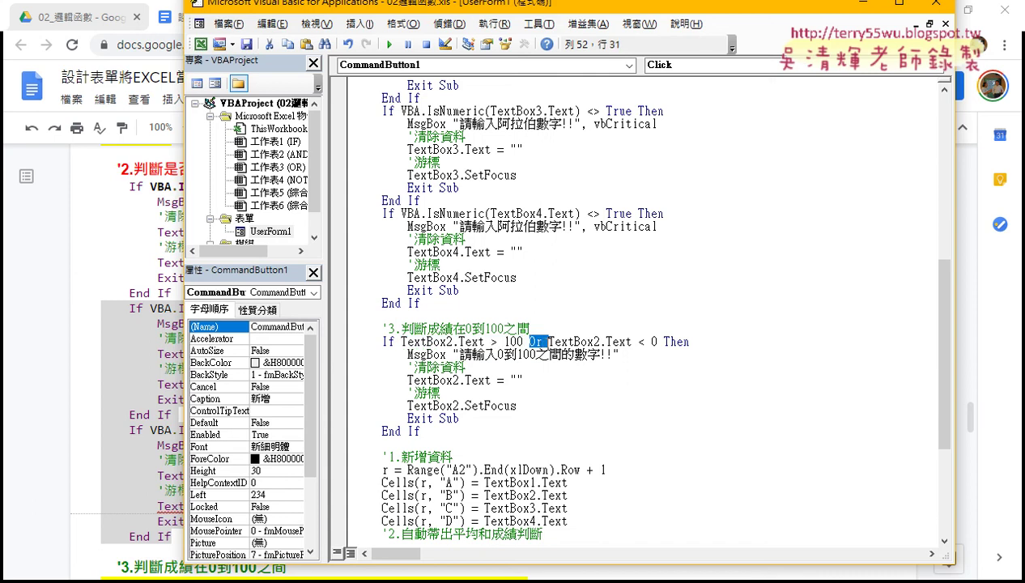
left_click(588, 342)
left_click_drag(657, 340, 407, 342)
left_click_drag(526, 341, 542, 341)
Run the form and enter CCC with scores 120, 52 and 52.
left_click(389, 45)
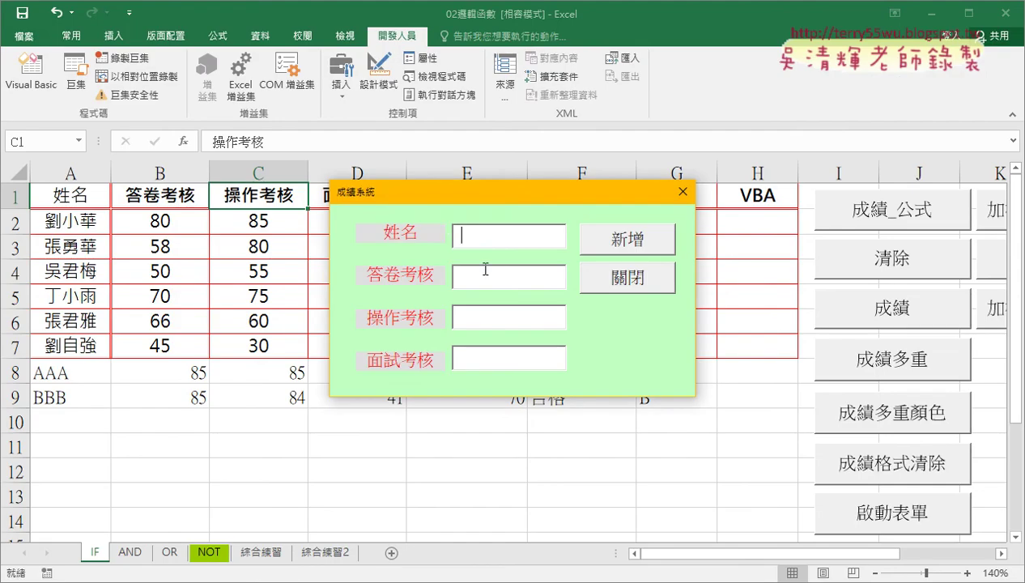
type("CCC")
key("Tab")
type("120")
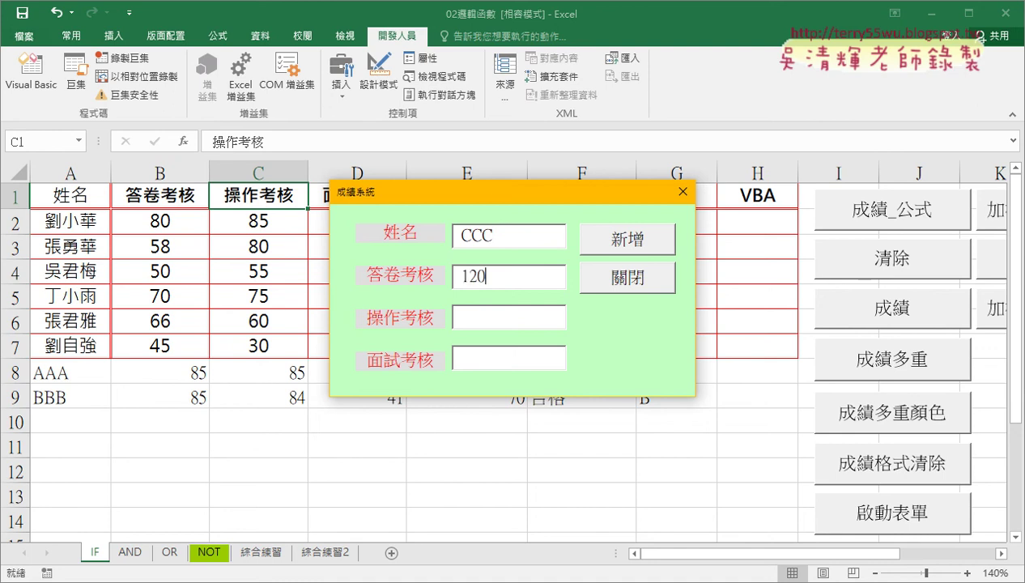
key("Tab")
type("52")
key("Tab")
type("52")
Submit the 120 score and dismiss the 請輸入0到100之間的數字!! error.
left_click_drag(498, 276, 443, 271)
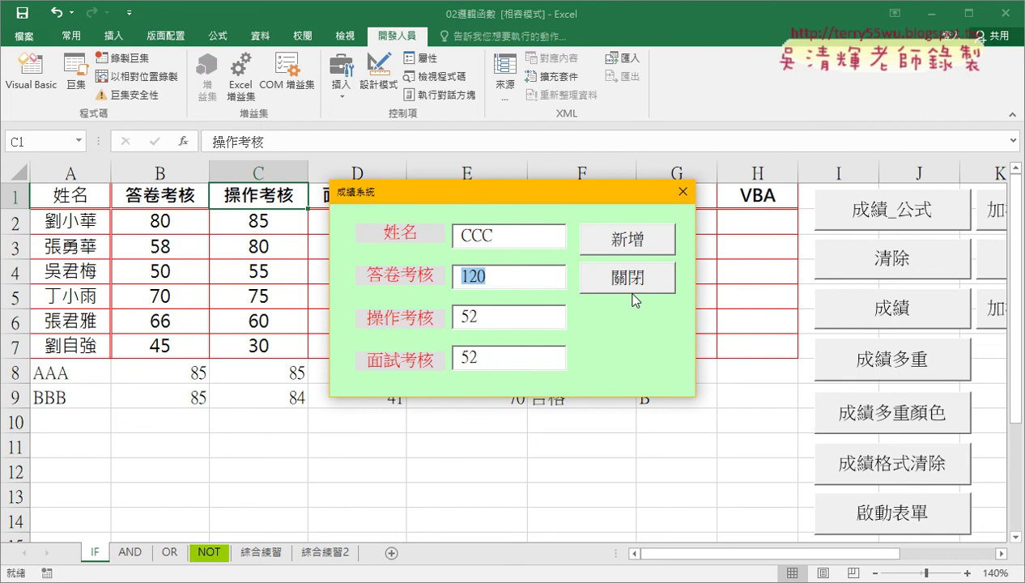
left_click(633, 239)
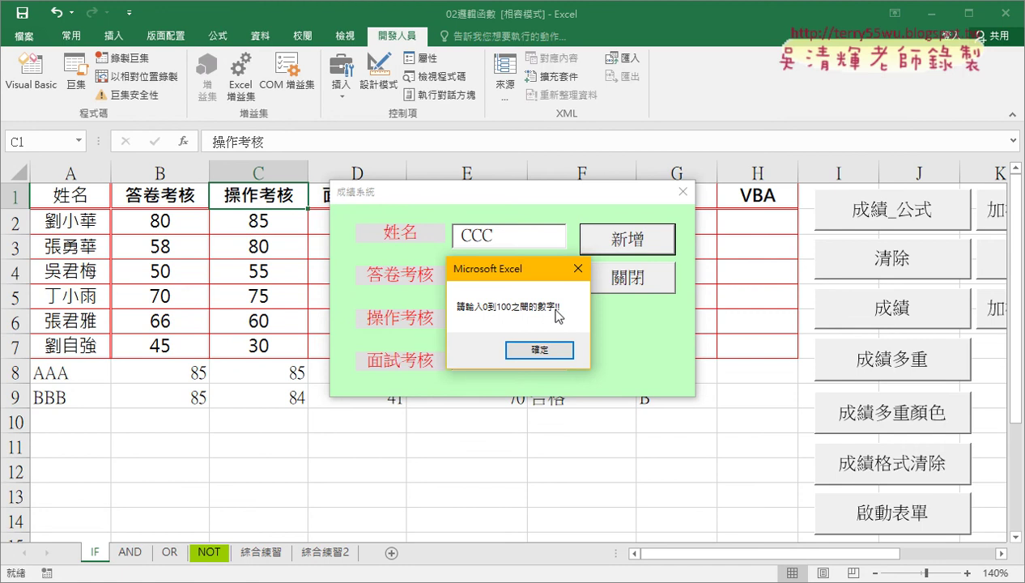
left_click(547, 349)
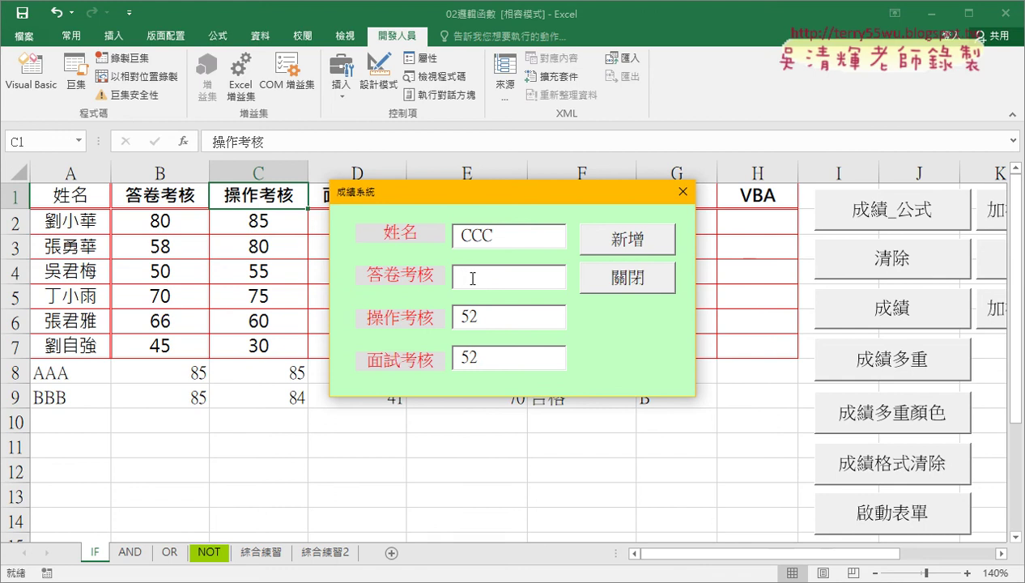
Close the form, open the 新增 button's code and locate the TextBox2 range check.
left_click(681, 191)
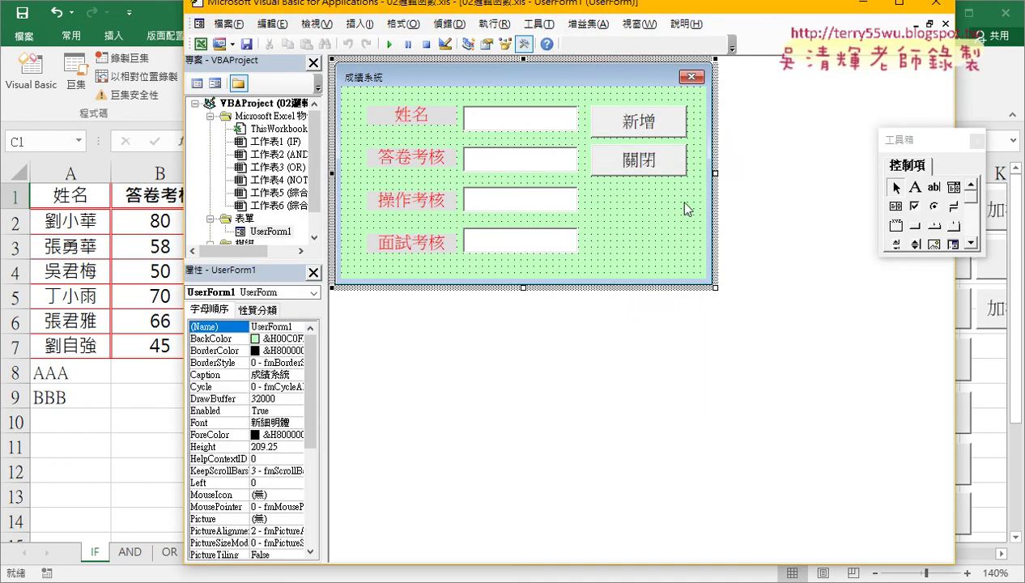
left_click(654, 136)
double_click(639, 122)
scroll(566, 453, "down", 2)
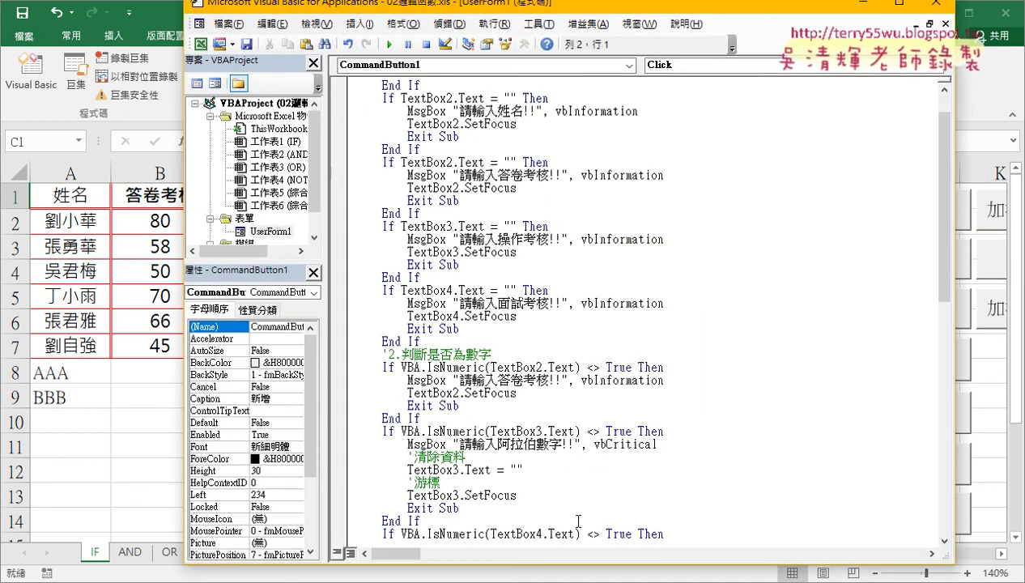
scroll(575, 476, "down", 1)
scroll(576, 476, "down", 3)
scroll(560, 460, "down", 3)
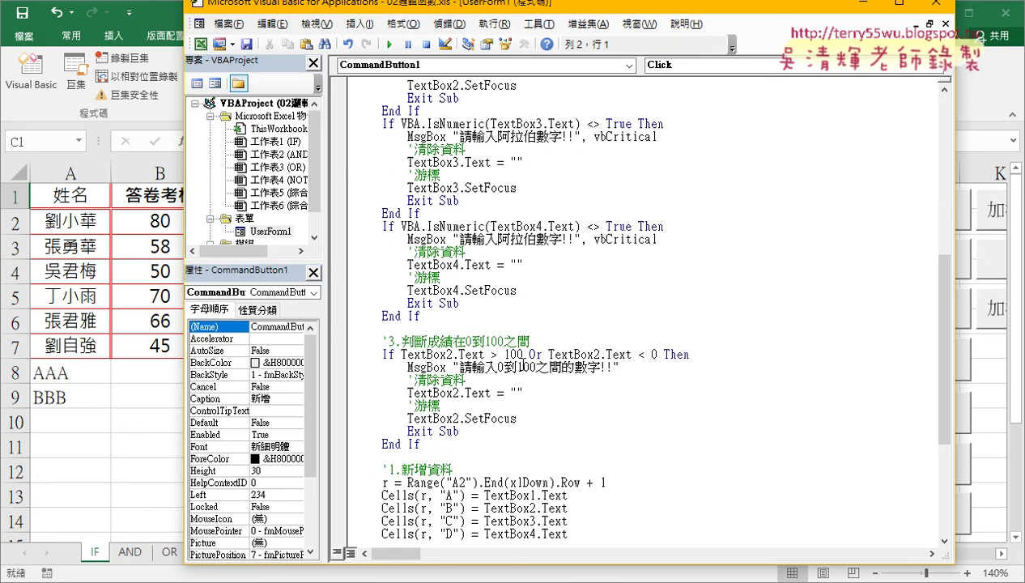
left_click_drag(400, 354, 656, 355)
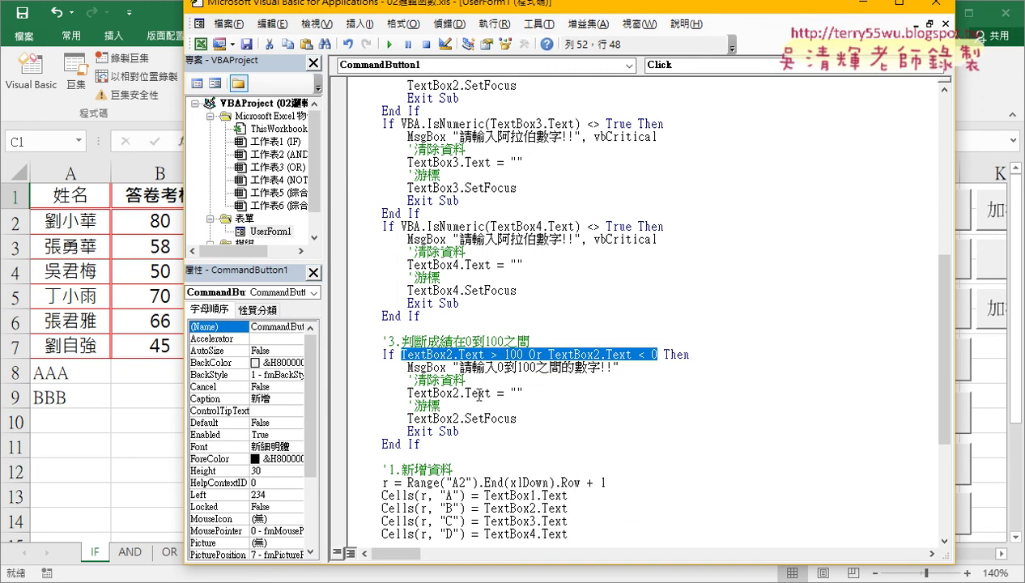
Copy the TextBox3 and TextBox4 range-check blocks from the reference document.
key("alt+Tab")
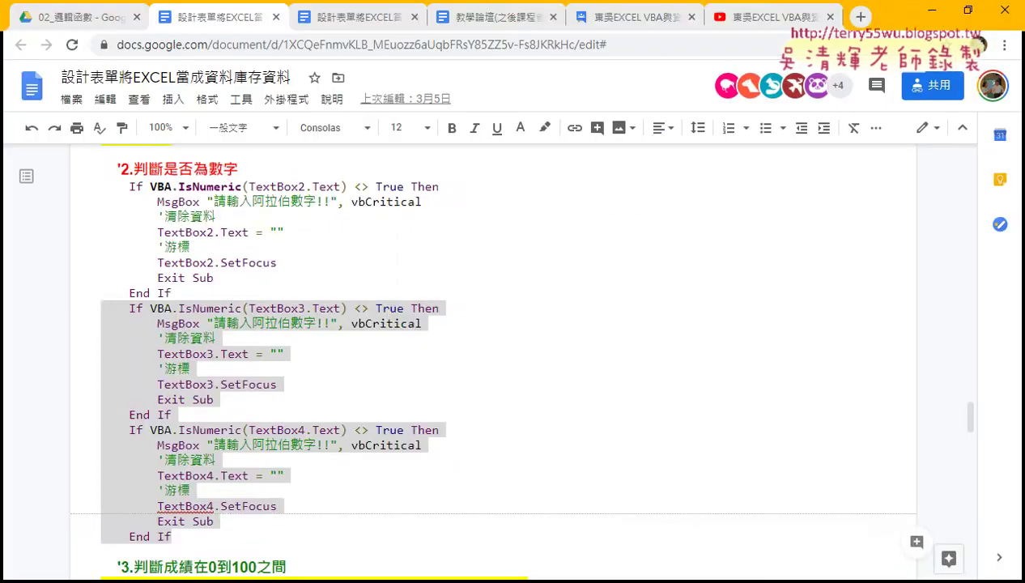
scroll(411, 425, "down", 2)
scroll(411, 425, "down", 3)
scroll(411, 424, "down", 1)
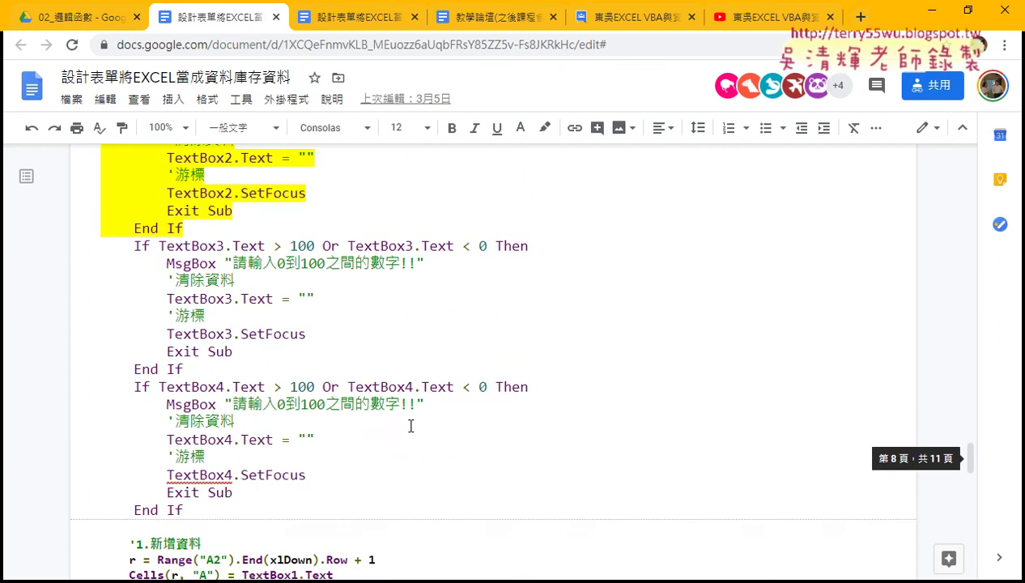
left_click_drag(206, 503, 110, 240)
key("ctrl+c")
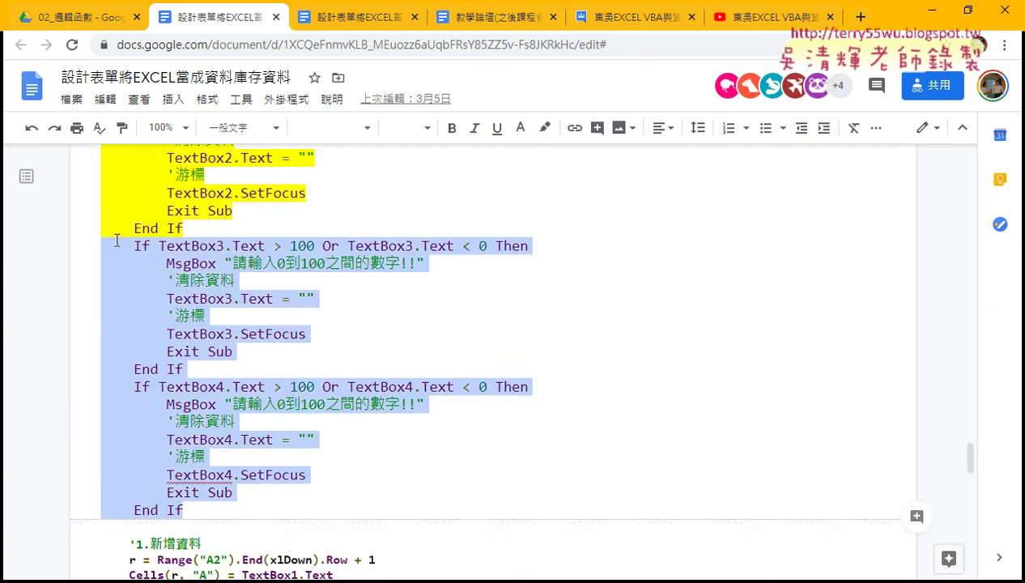
Paste them into CommandButton1_Click right after the TextBox2 range check.
left_click(354, 579)
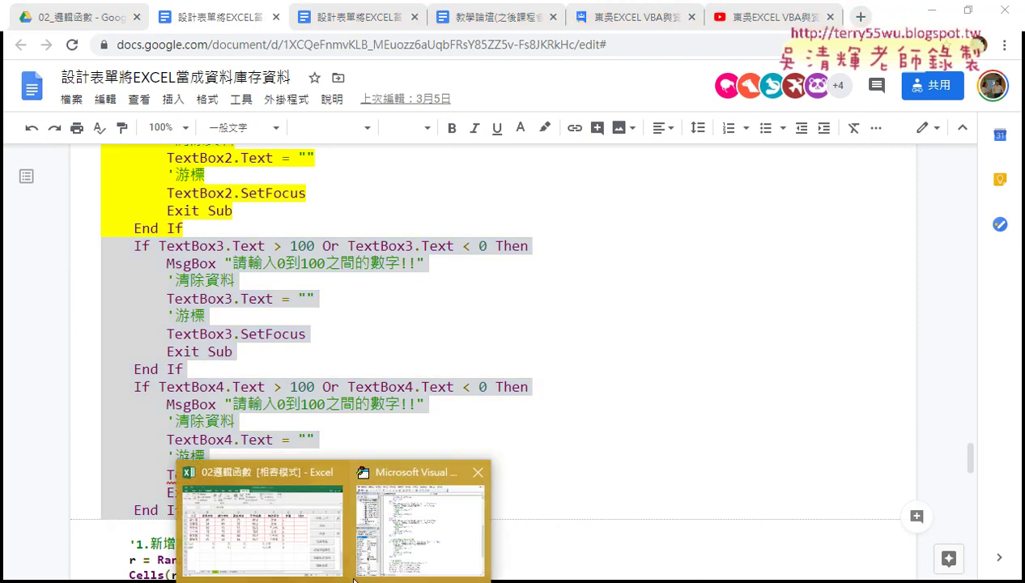
left_click(398, 544)
left_click(416, 453)
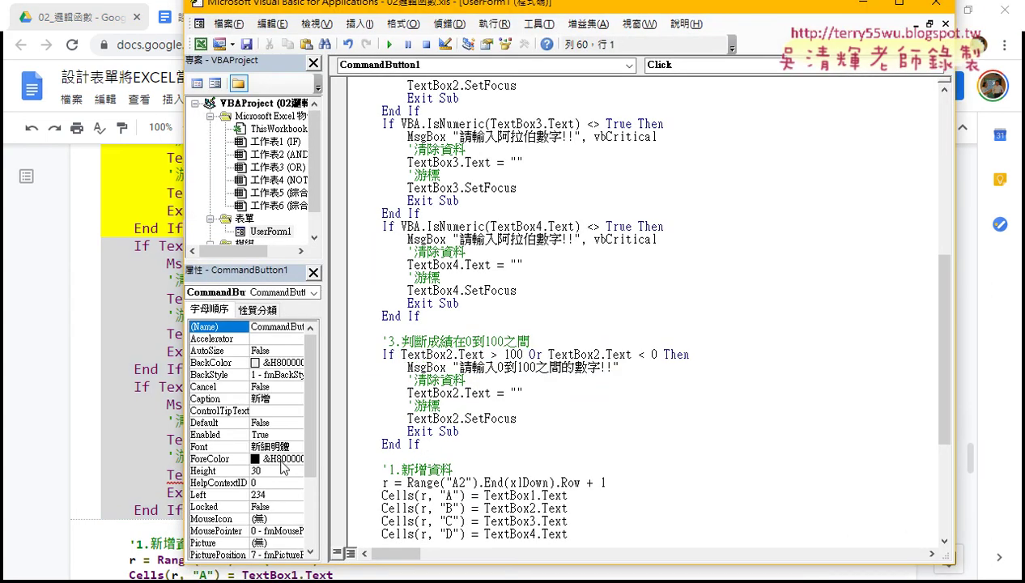
key("ctrl+v")
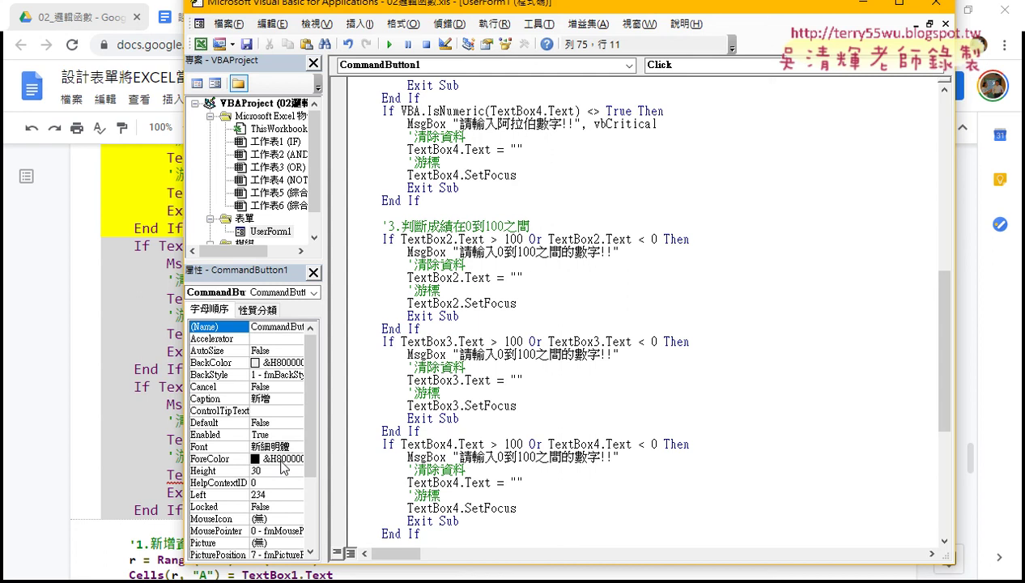
scroll(505, 443, "up", 7)
scroll(505, 443, "up", 5)
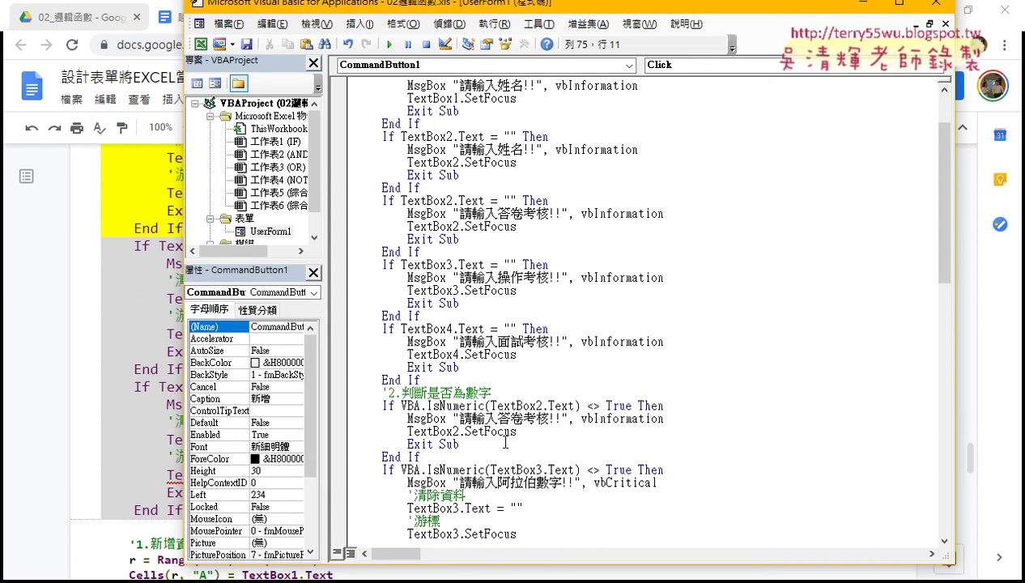
scroll(505, 443, "up", 1)
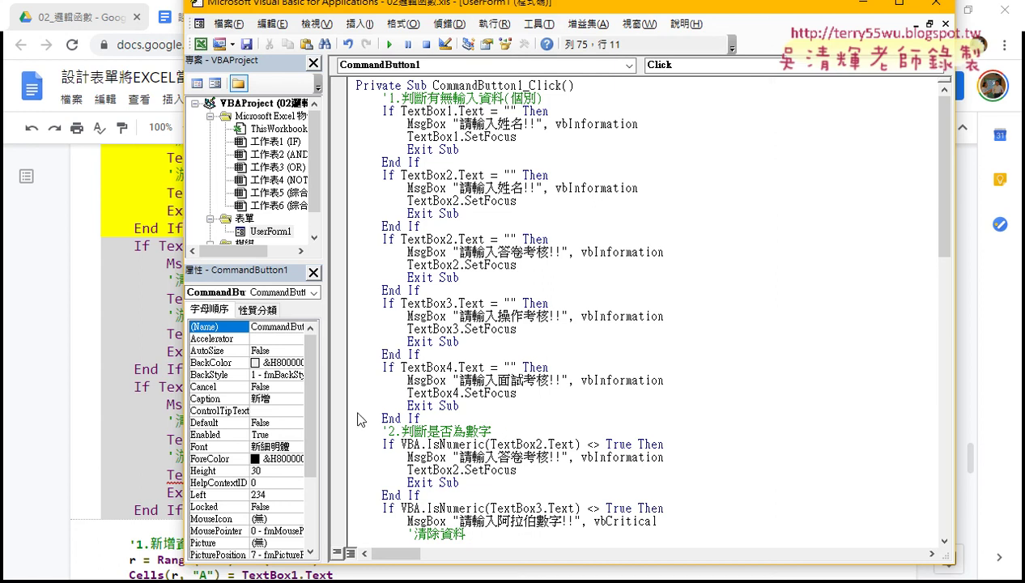
Return to the Google Doc reference and find the '3.判斷成績在0到100之間' range-check code.
key("alt+Tab")
scroll(612, 396, "up", 1)
scroll(613, 396, "up", 2)
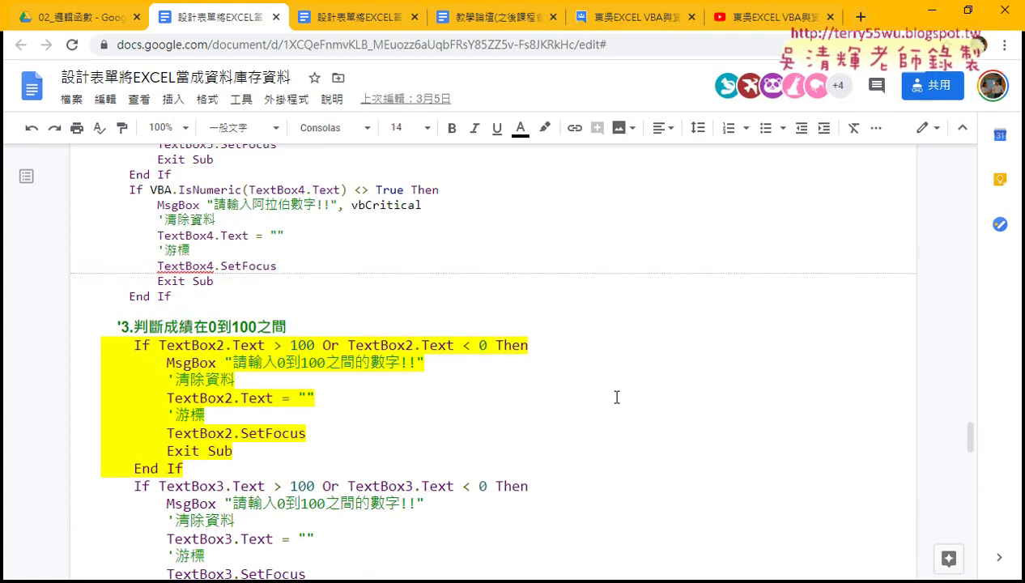
scroll(615, 397, "up", 1)
scroll(616, 396, "up", 2)
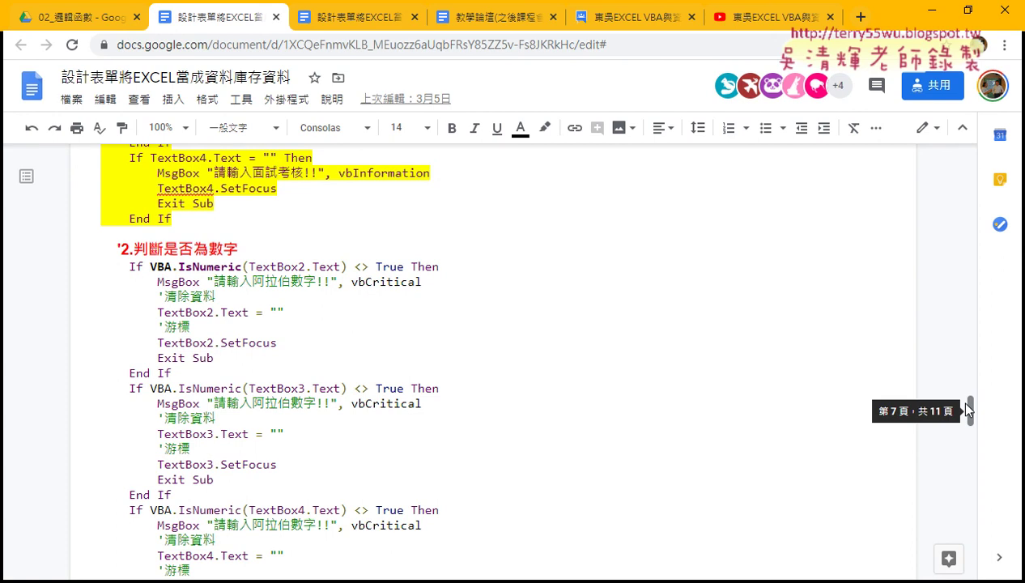
scroll(476, 391, "down", 4)
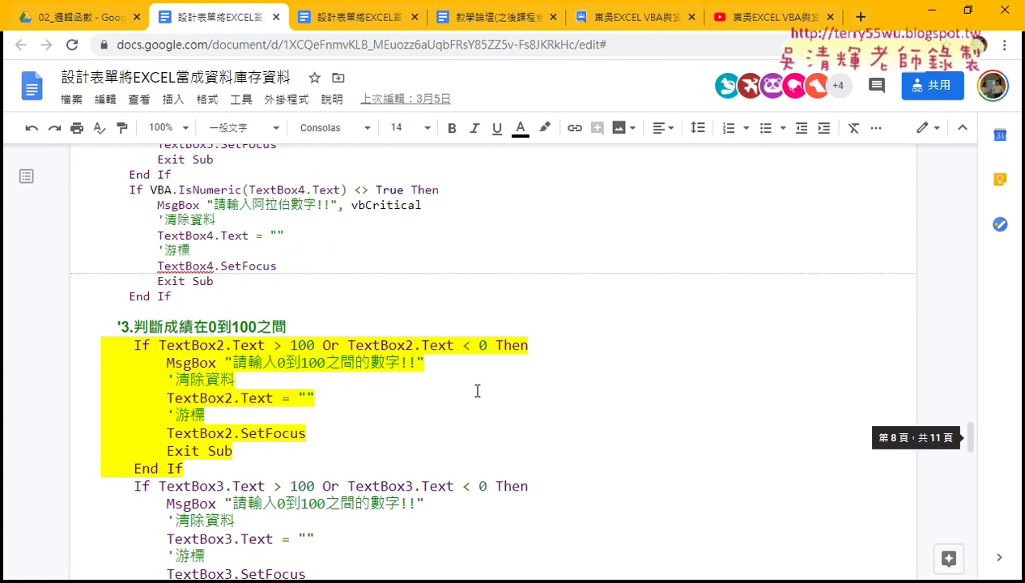